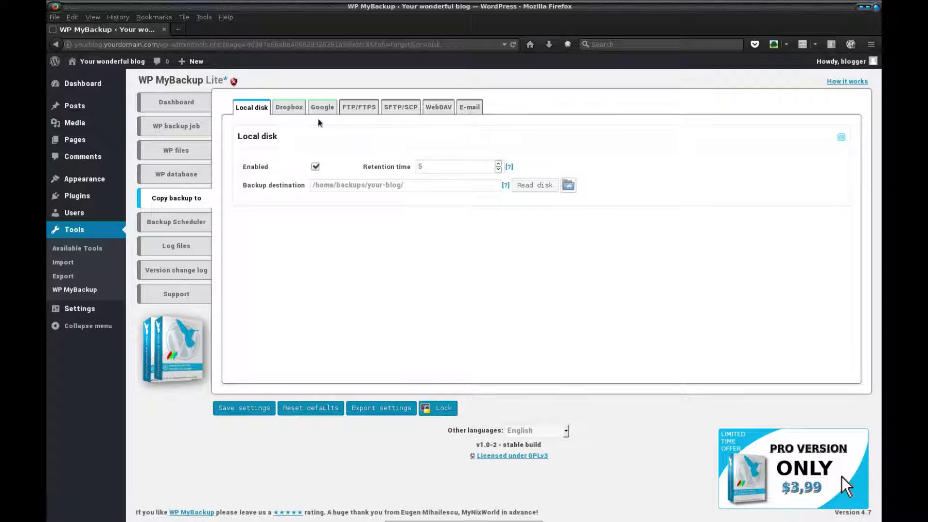
Step: Review the backup destination settings for Dropbox, FTP/FTPS, SFTP/SCP, WebDAV, e-mail and local disk
left_click(286, 107)
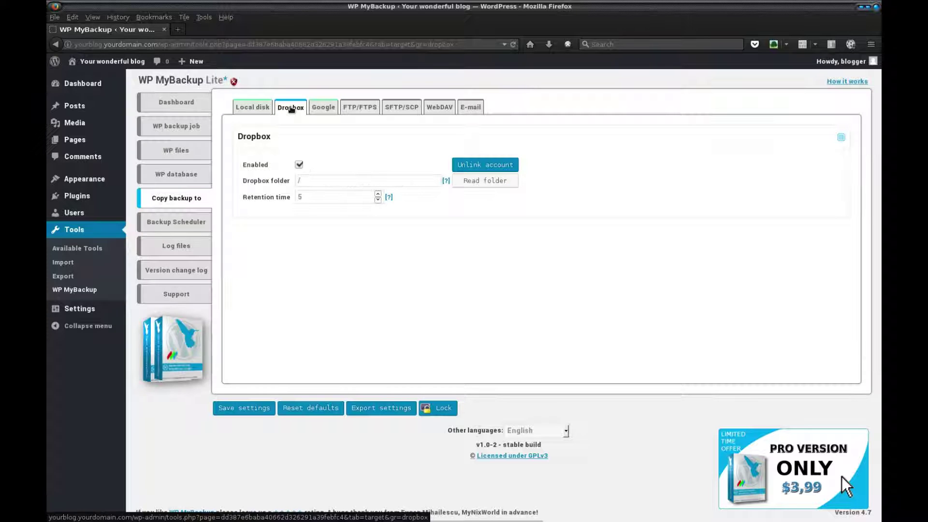
left_click(358, 111)
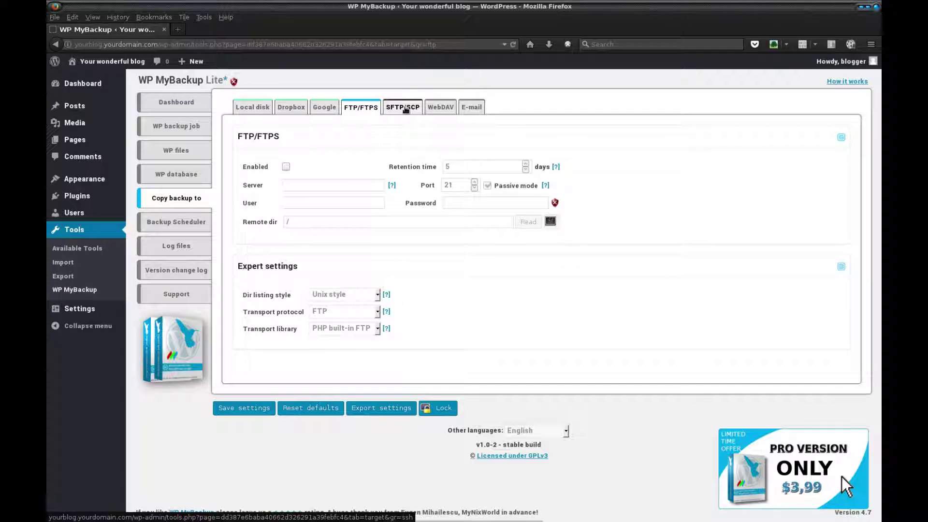
left_click(405, 109)
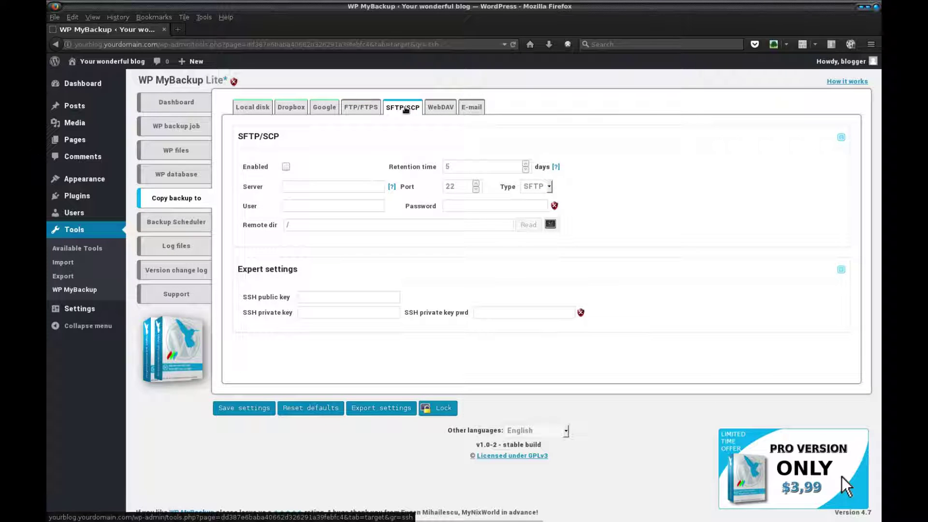
left_click(441, 110)
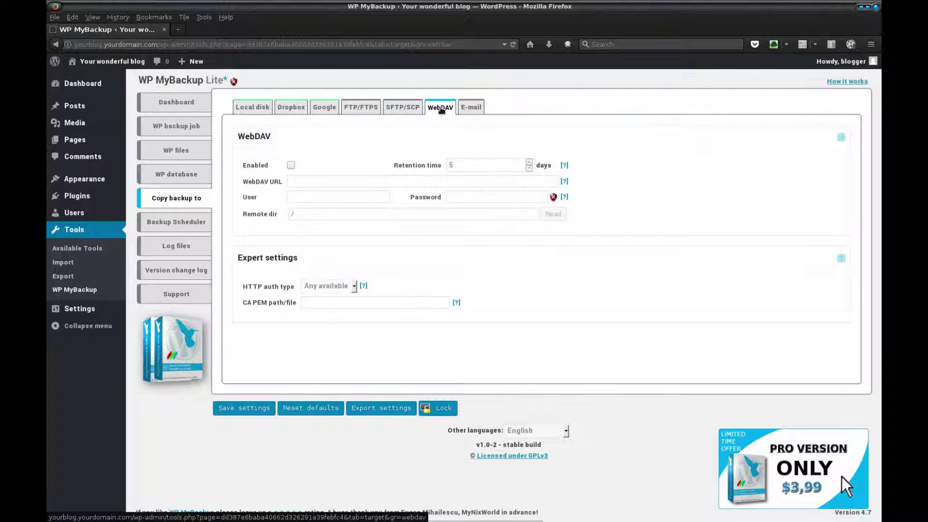
left_click(465, 109)
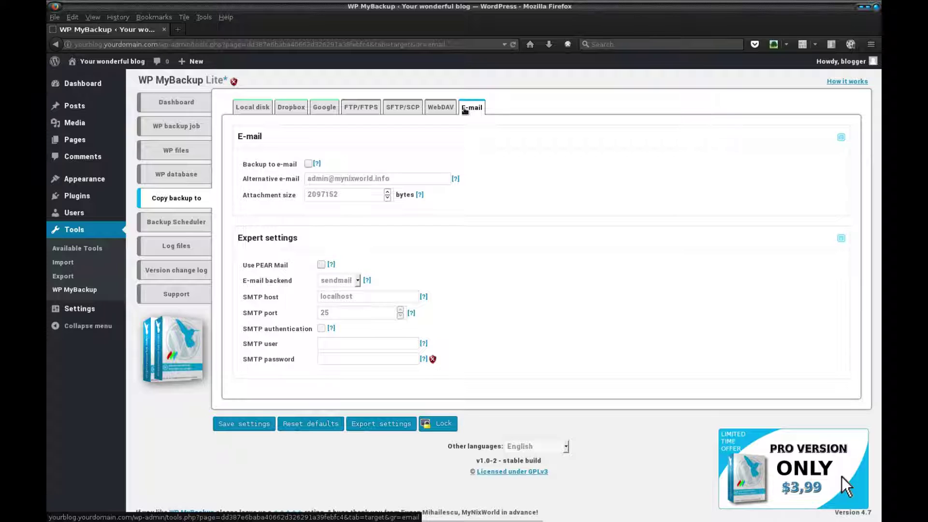
left_click(264, 108)
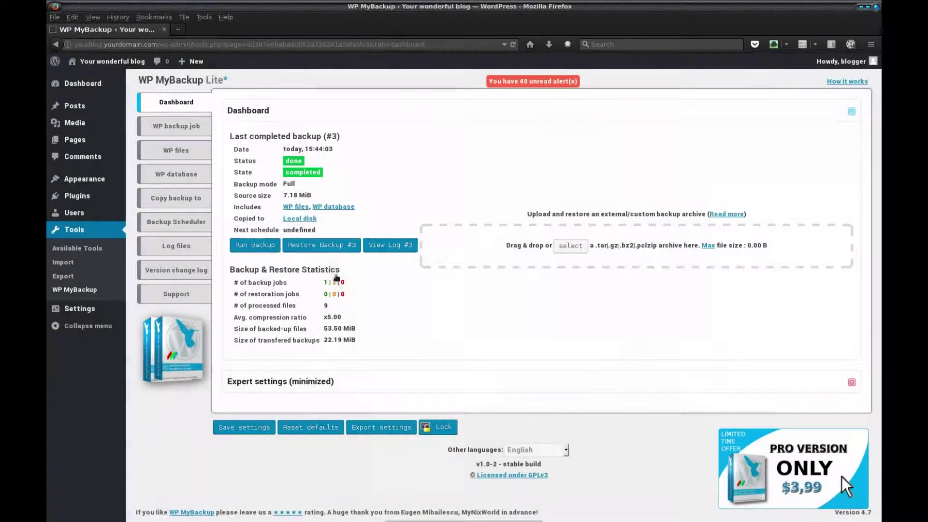
left_click(326, 246)
left_click(368, 257)
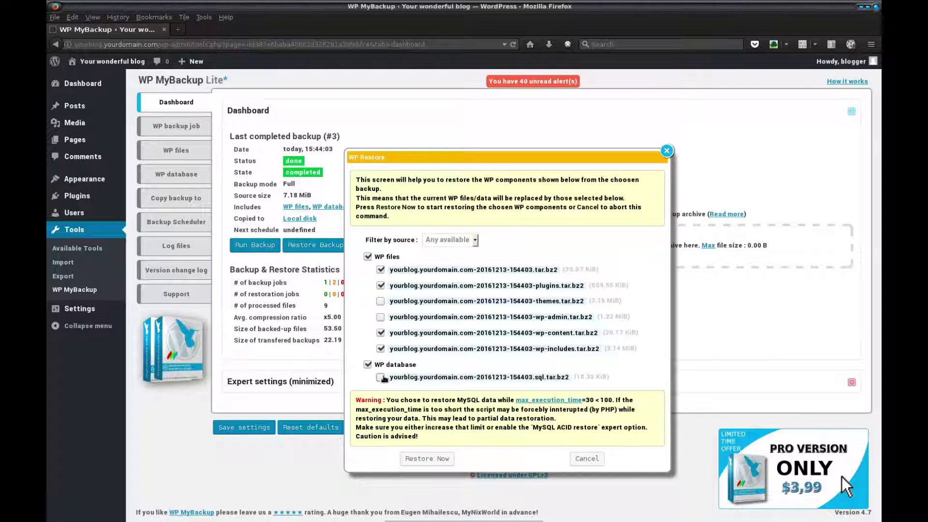
left_click(582, 458)
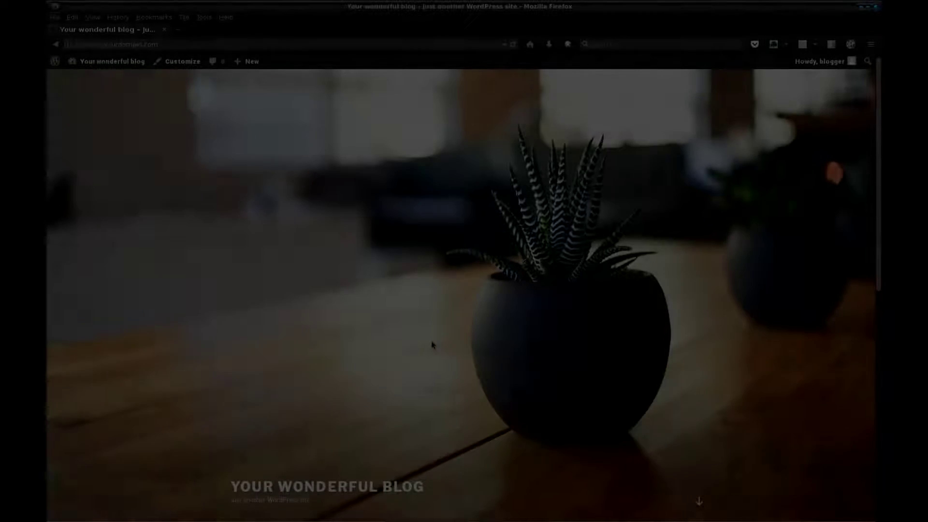
Step: Go from the blog's homepage to the site admin area and open the page for adding plugins
scroll(432, 344, "down", 5)
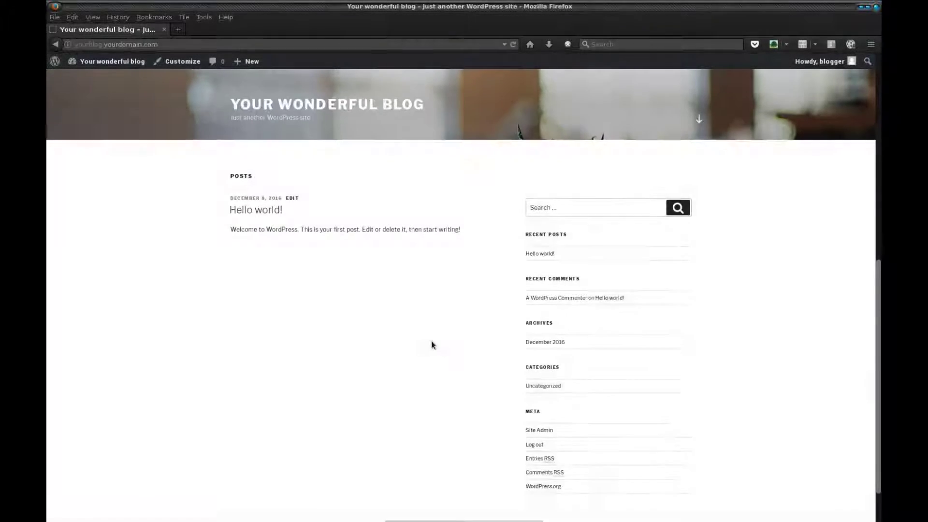
left_click(545, 382)
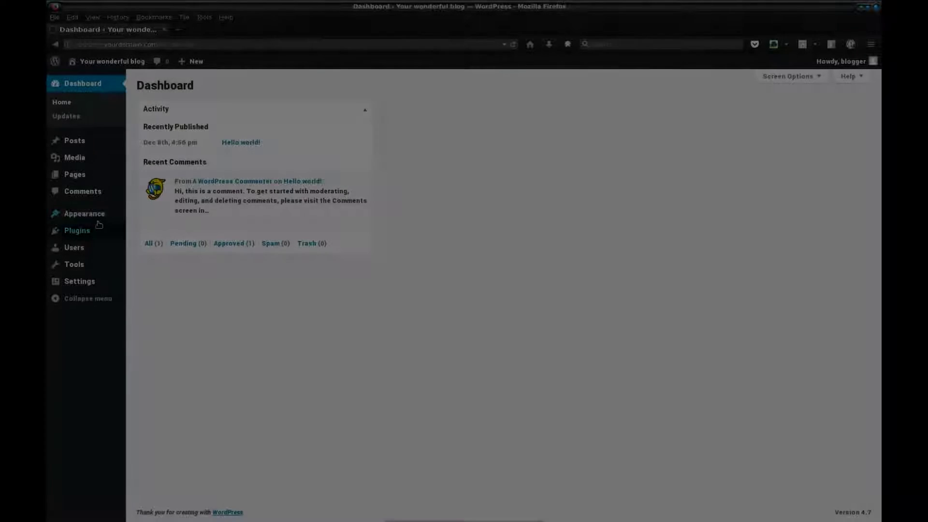
mouse_move(86, 231)
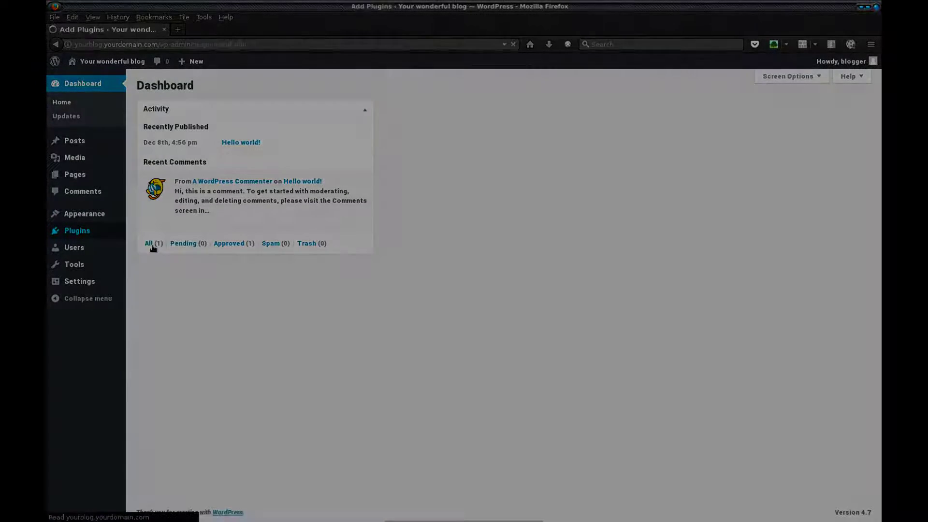
Step: Find the WP MyBackup plugin with the keyword mybackup, install it and activate it
left_click(756, 115)
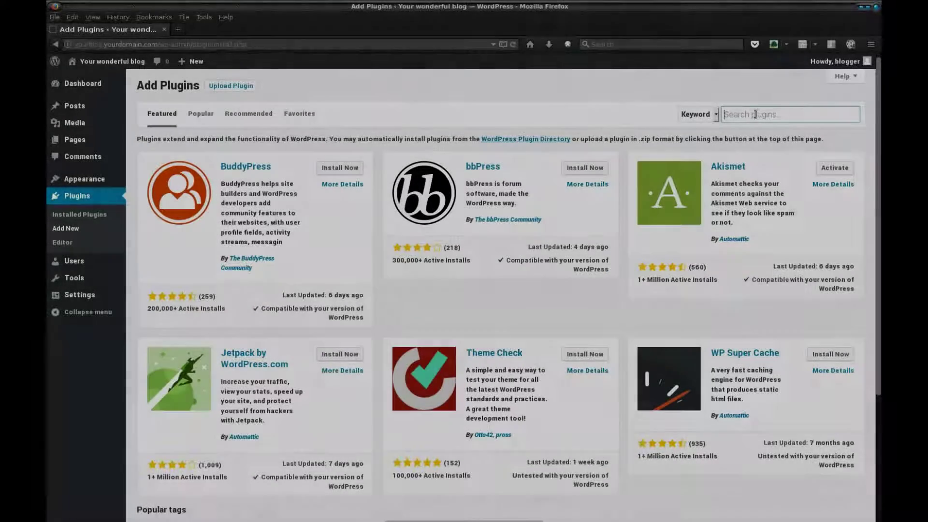
type("my")
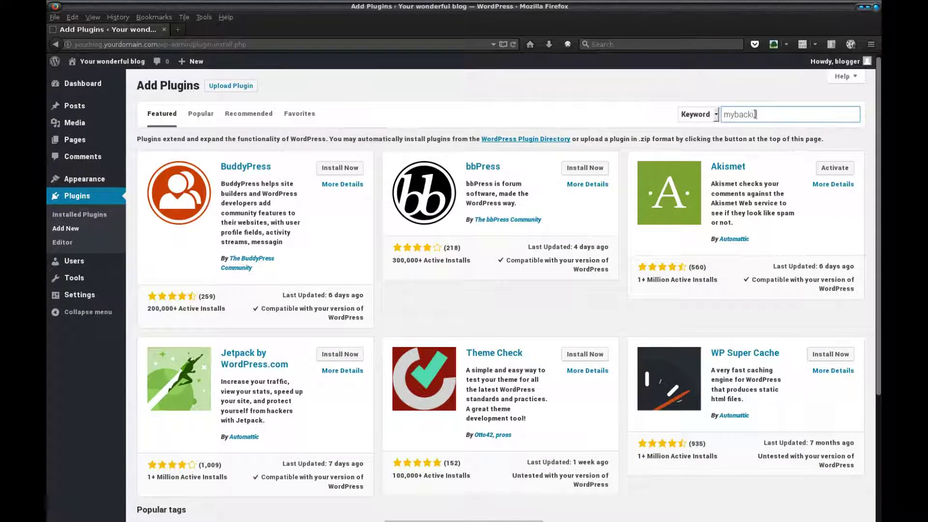
type("backup")
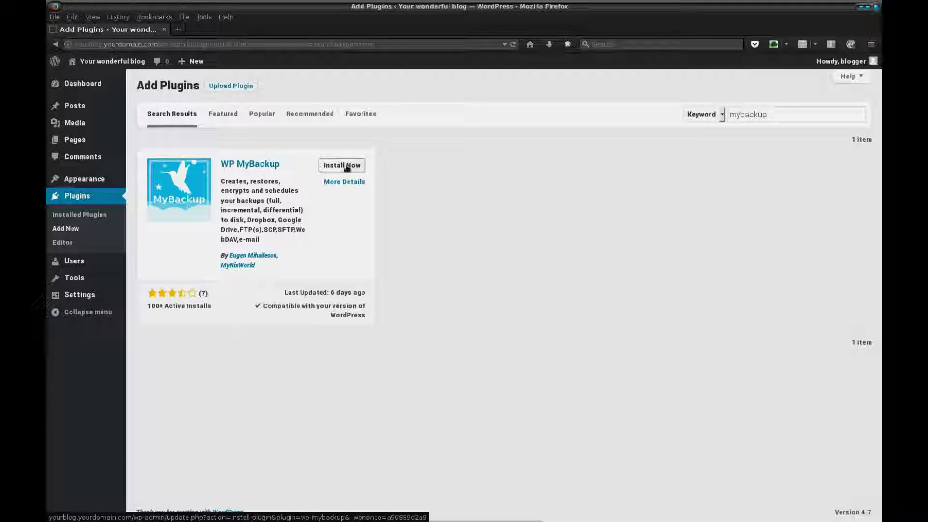
left_click(346, 167)
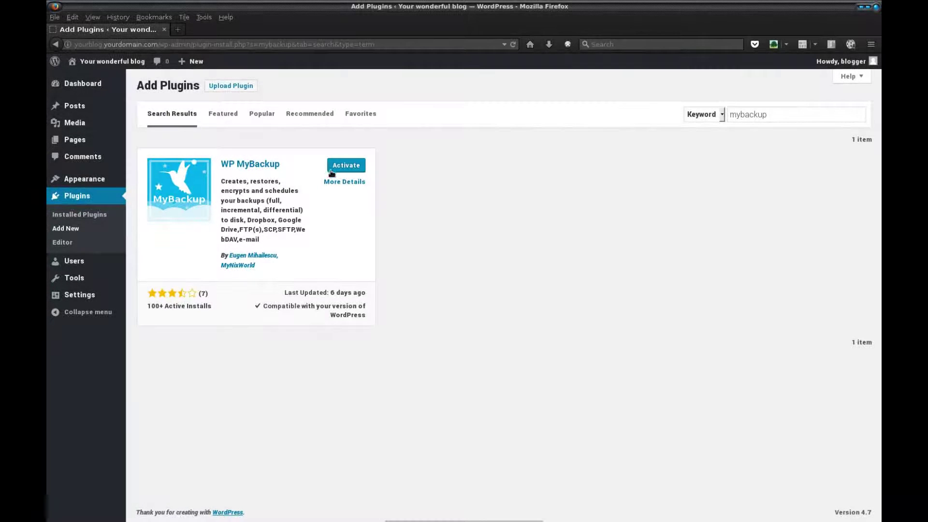
left_click(356, 172)
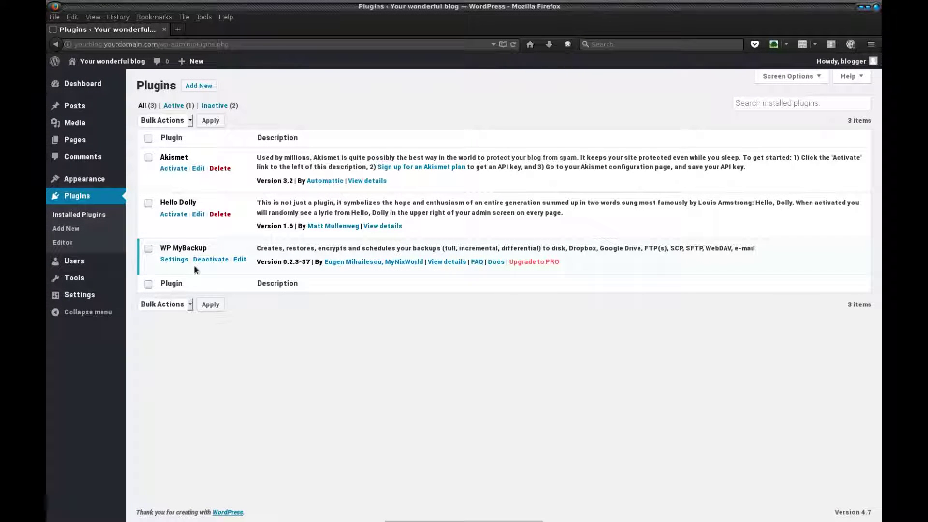
Step: Open the dashboard of the WP MyBackup tool
mouse_move(138, 281)
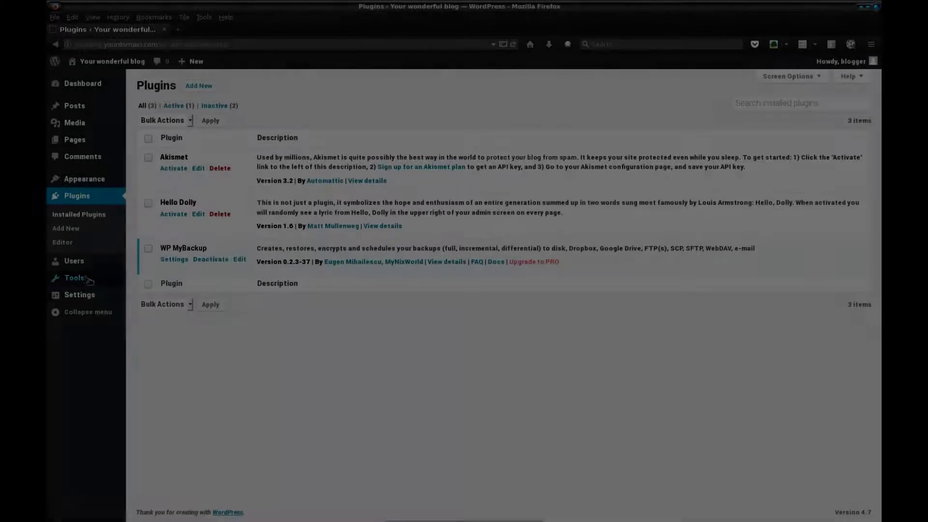
mouse_move(97, 278)
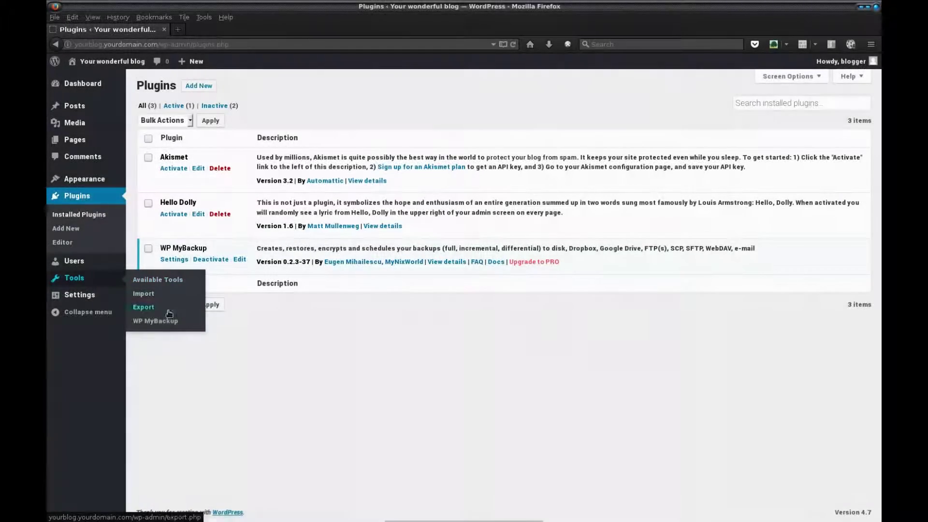
left_click(163, 321)
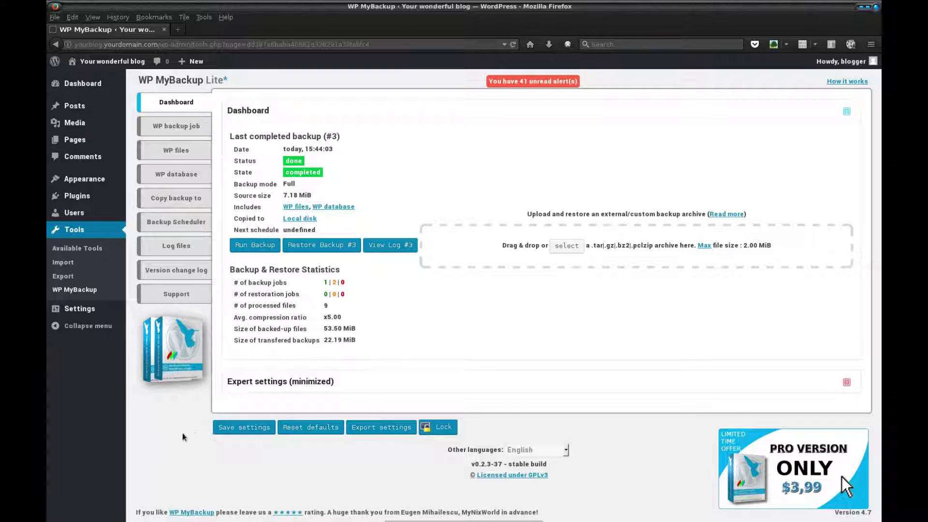
left_click(442, 427)
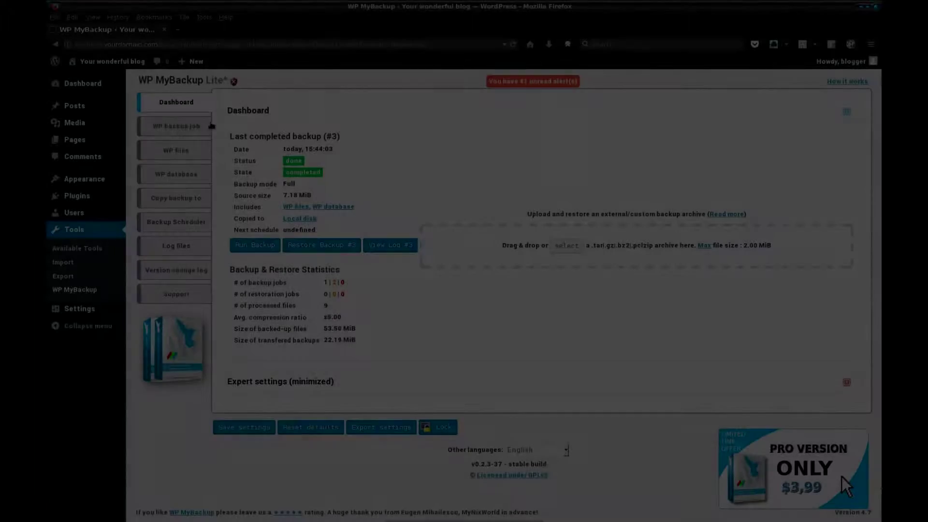
Step: Examine the compression types and compression levels offered in the WP backup job settings
left_click(196, 126)
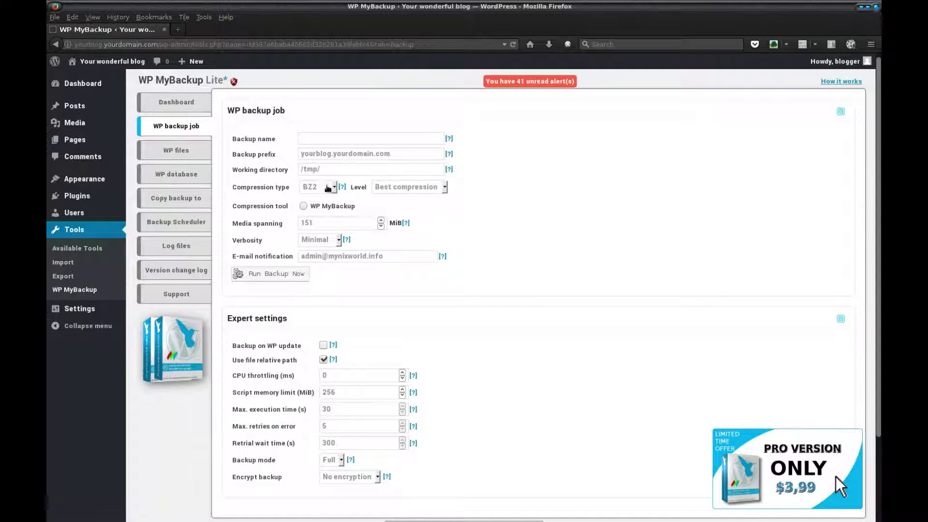
left_click(326, 189)
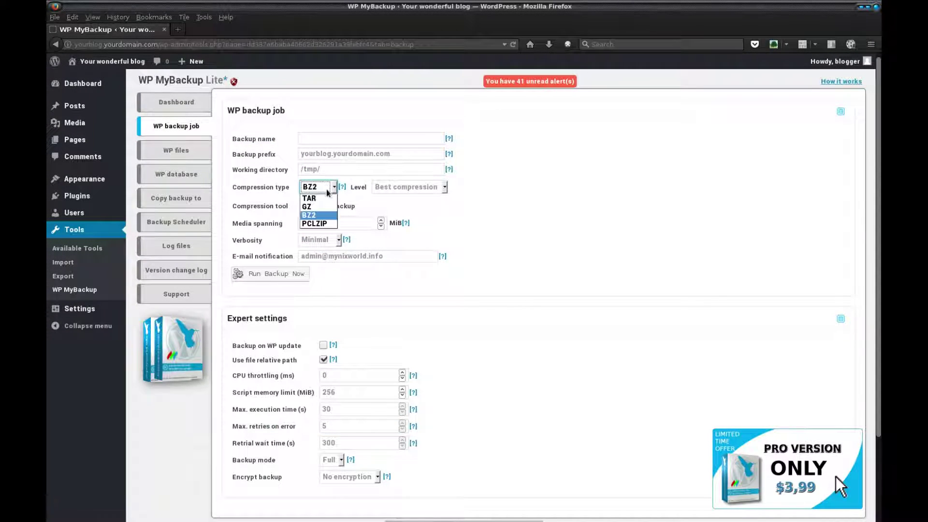
left_click(396, 189)
left_click(403, 189)
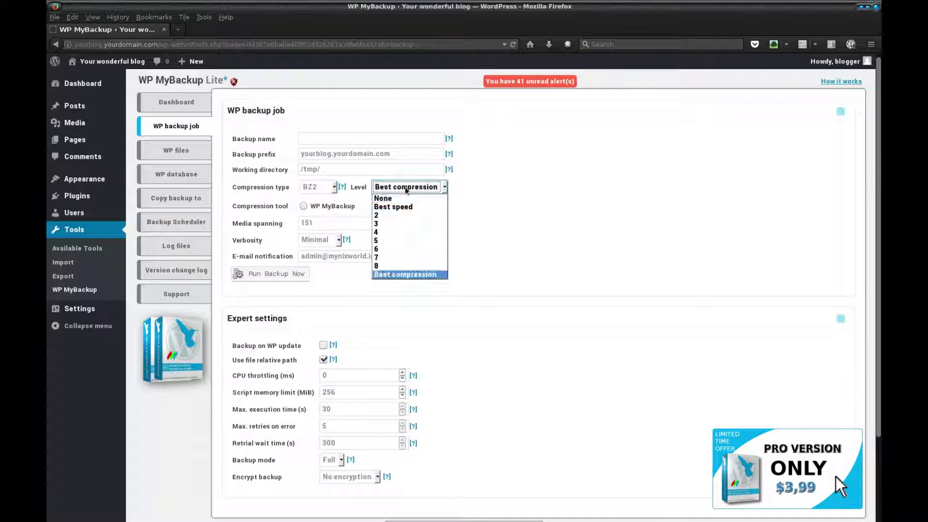
left_click(560, 237)
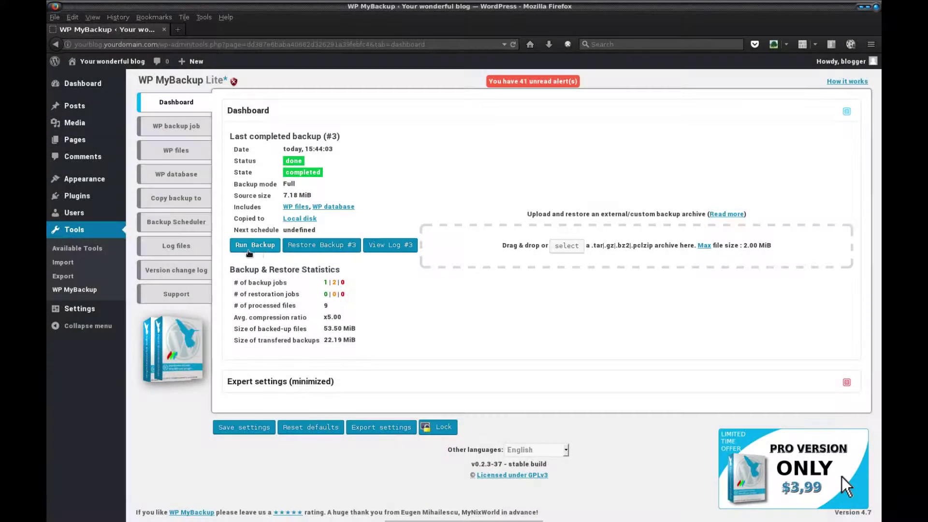
Step: Run a backup from the WP MyBackup dashboard and view its log
left_click(323, 248)
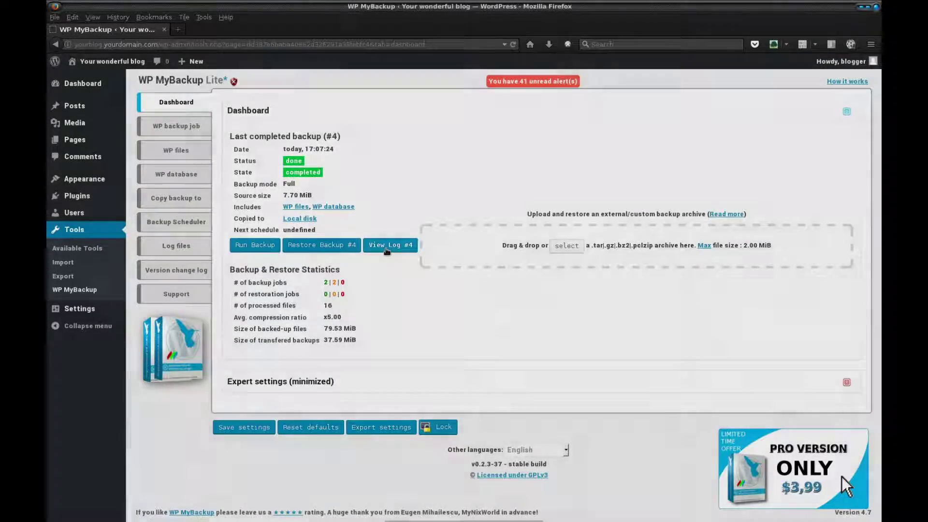
left_click(387, 246)
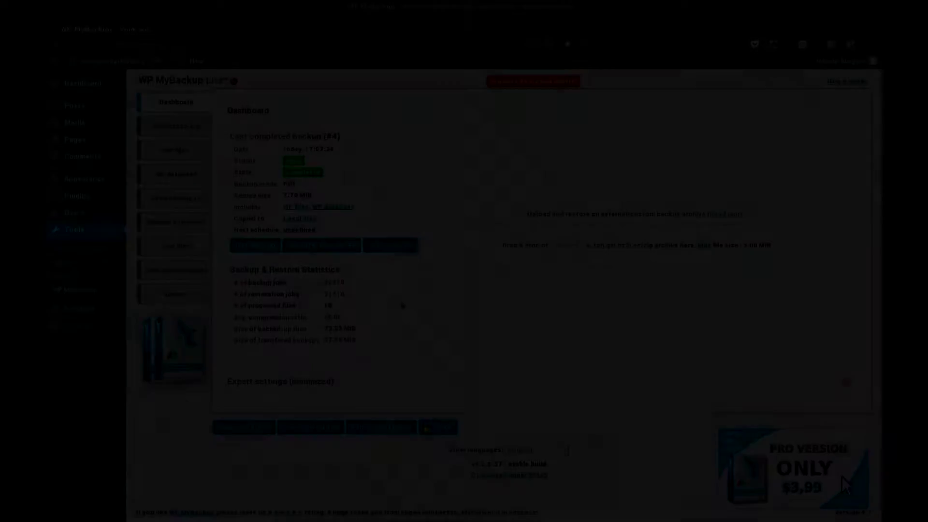
Step: Restore the plugins, themes and wp-content archives from backup #4
left_click(331, 246)
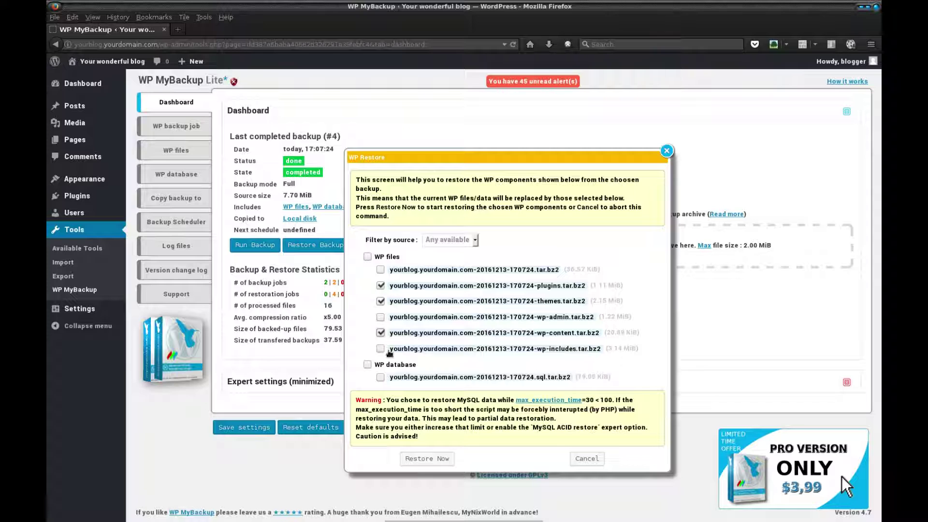
left_click(415, 459)
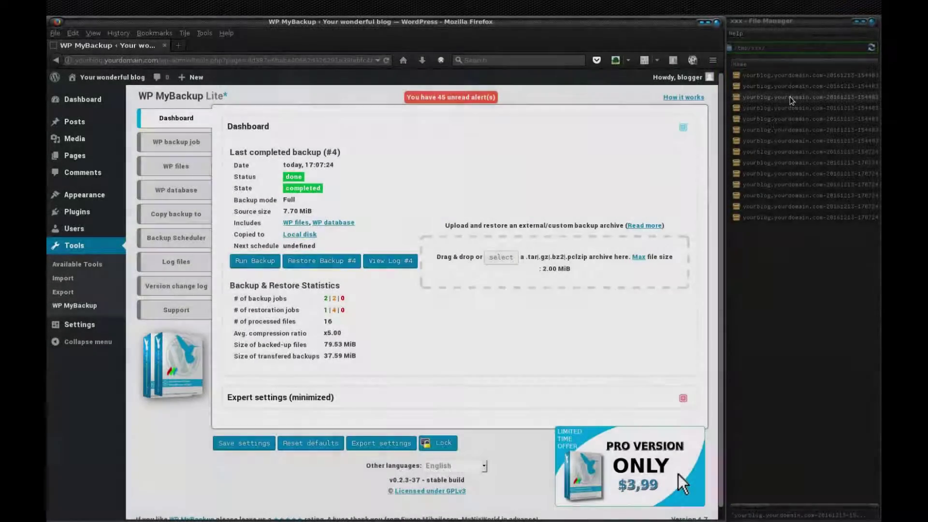
left_click_drag(791, 99, 783, 102)
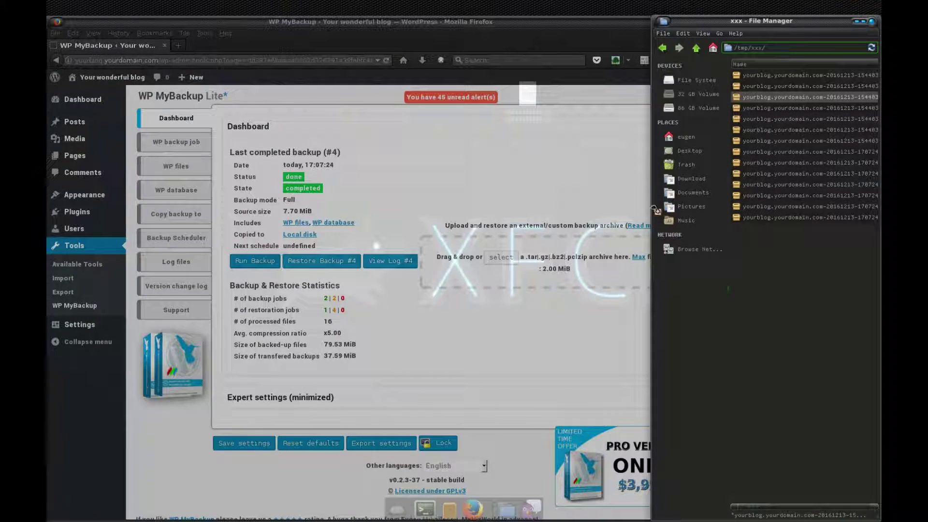
left_click_drag(608, 248, 609, 249)
left_click(585, 371)
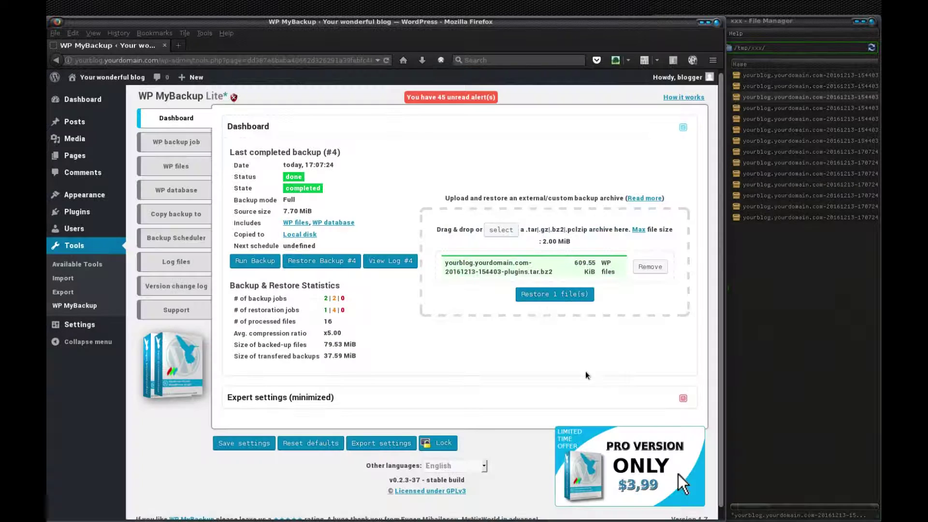
left_click(501, 229)
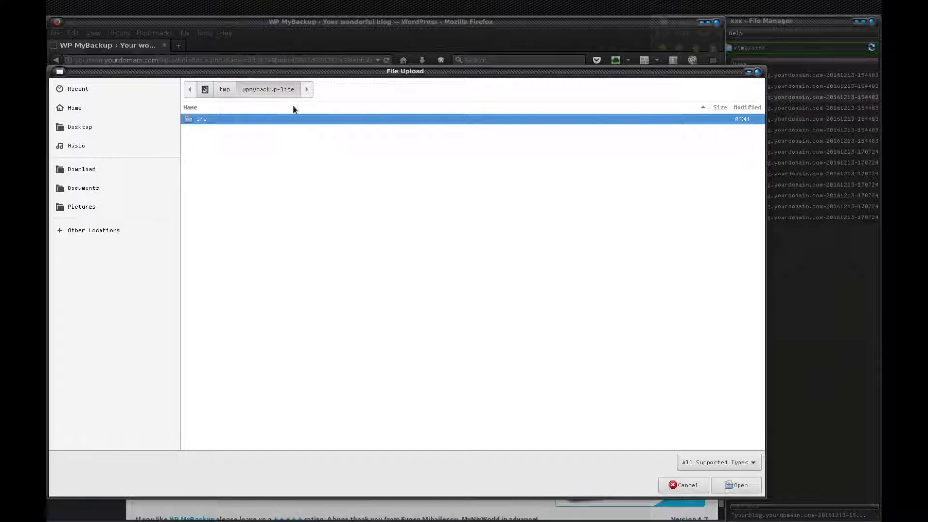
type("/tmp/xxx")
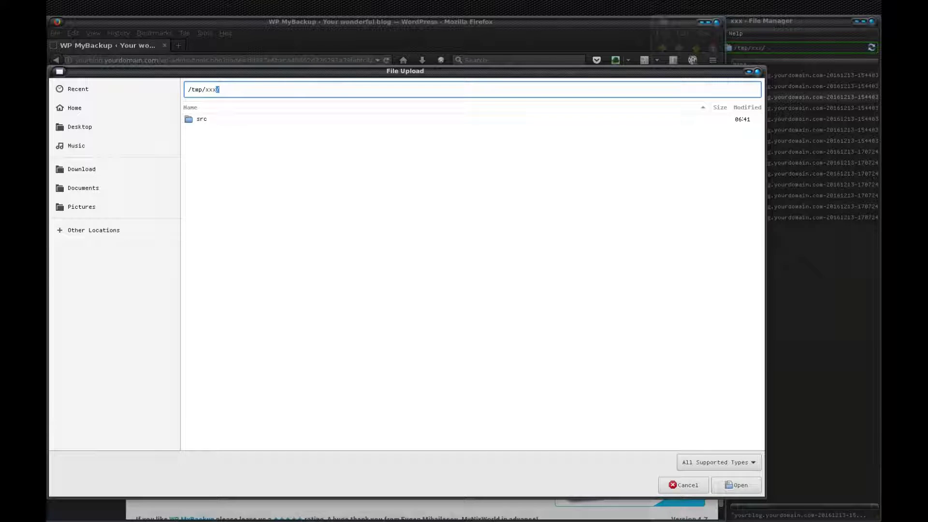
type("/")
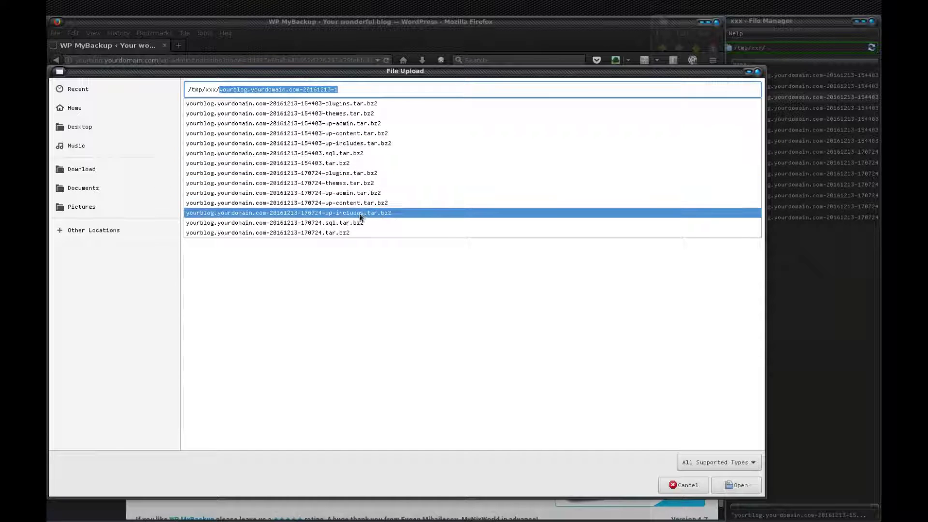
left_click(366, 134)
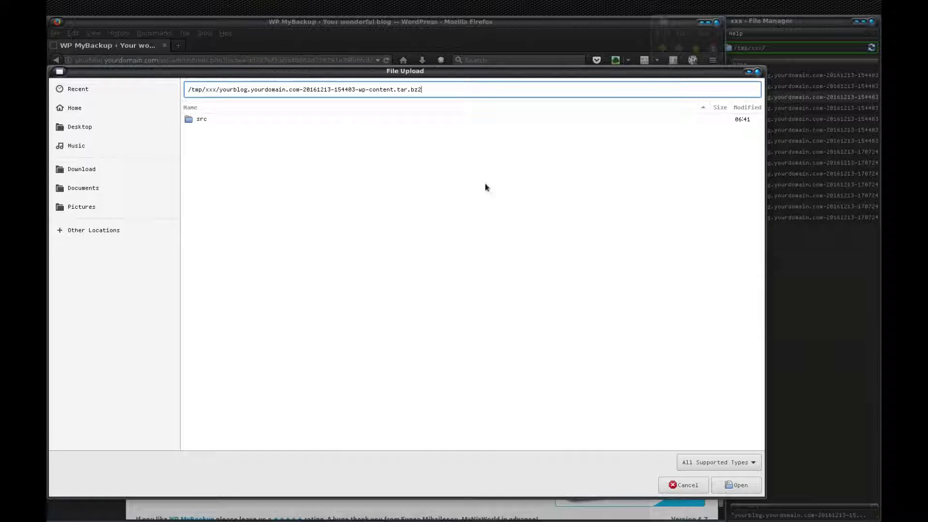
left_click(735, 485)
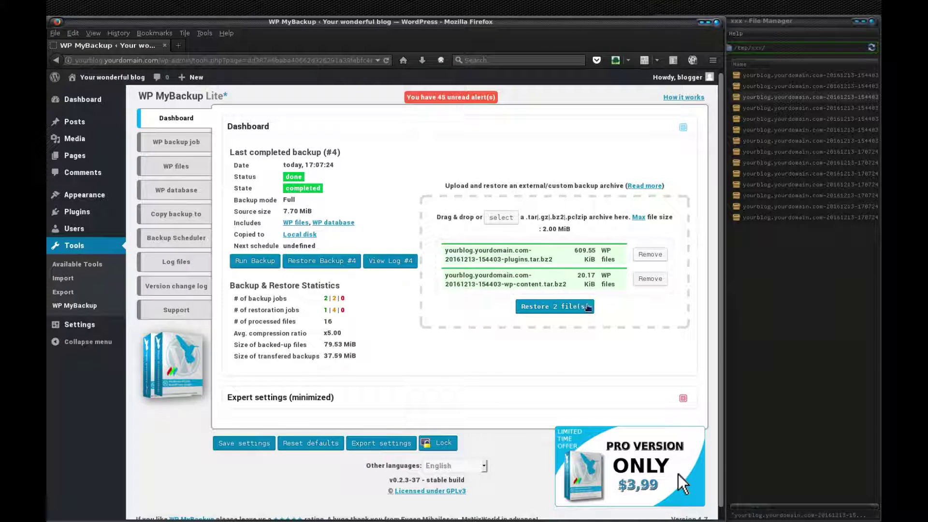
Step: Restore the two uploaded archive files, plugins and wp-content
left_click(553, 307)
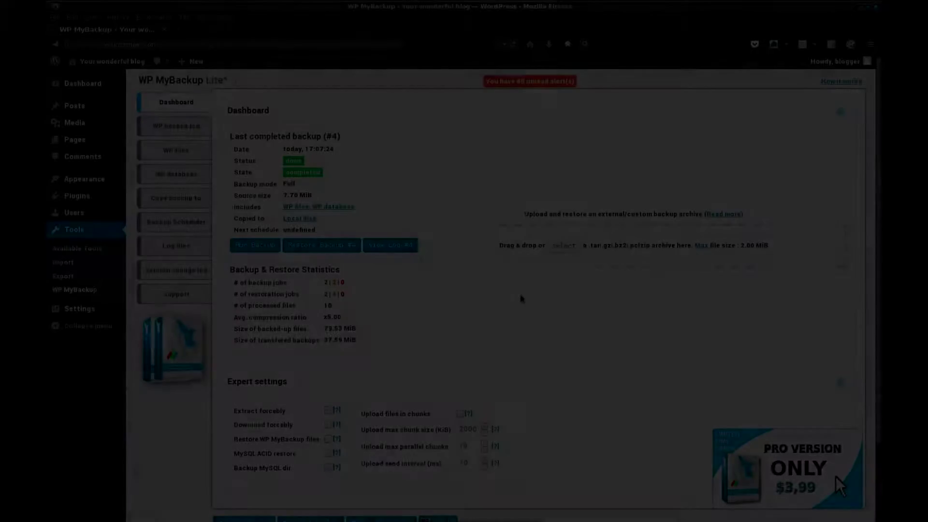
Step: Read the help for Extract forcibly and Upload max chunk size in the dashboard's expert settings, then close both help windows
scroll(520, 296, "down", 2)
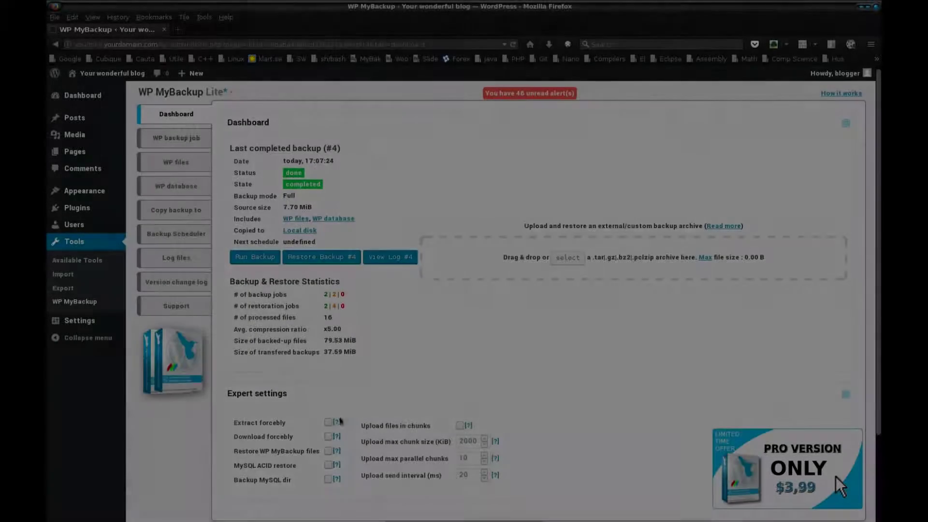
left_click(336, 422)
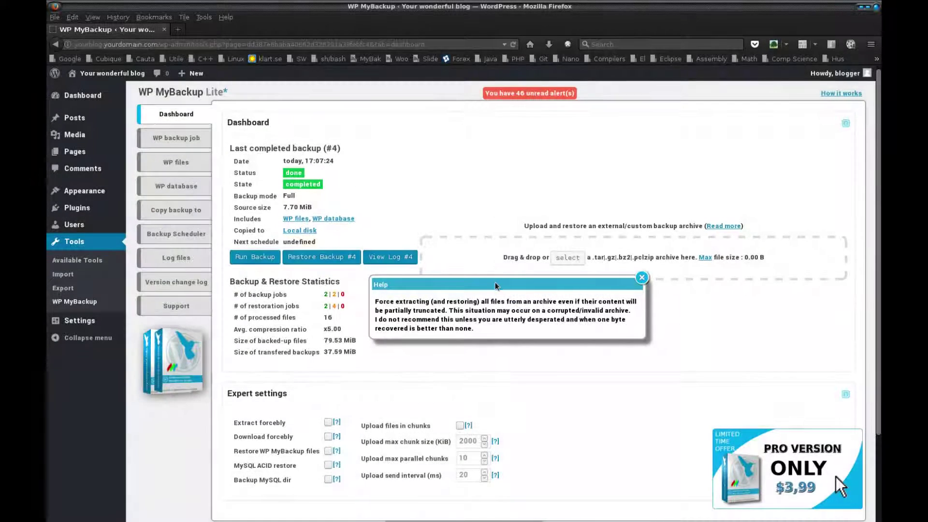
left_click_drag(496, 286, 530, 261)
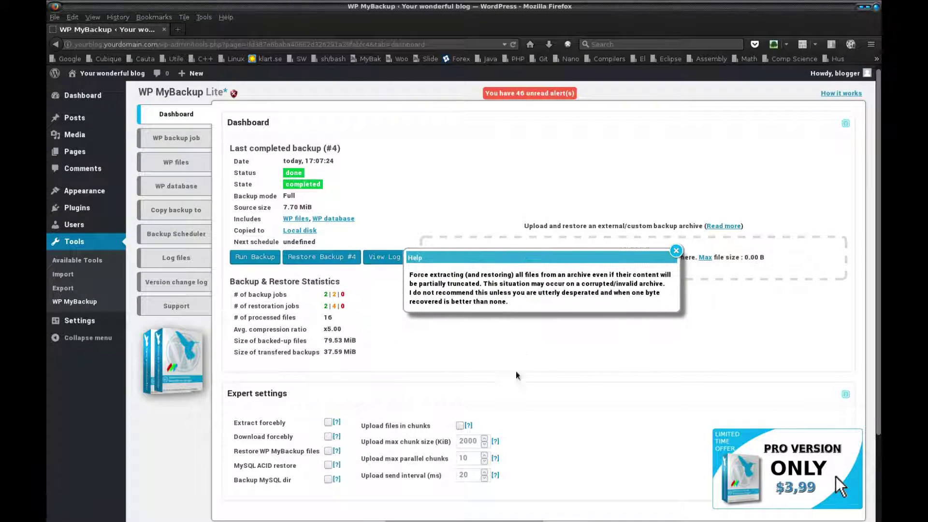
left_click(495, 440)
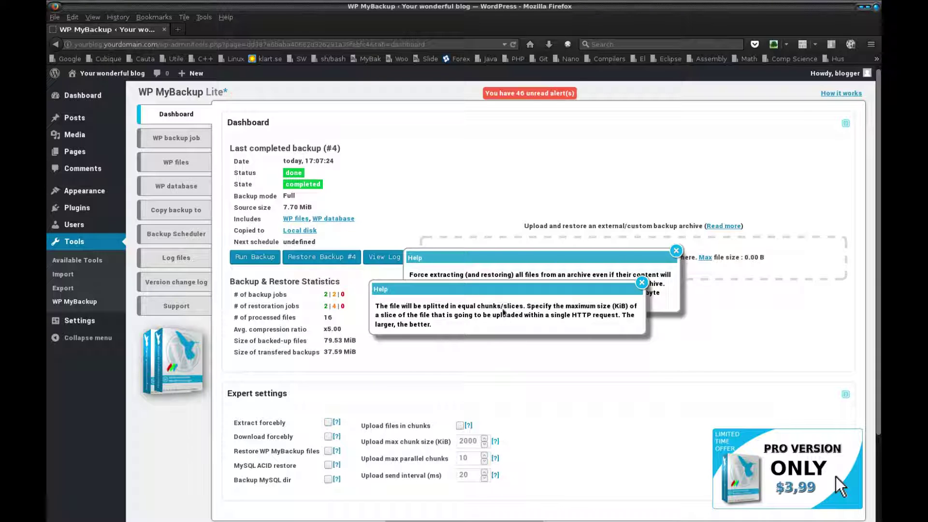
left_click_drag(500, 295, 501, 332)
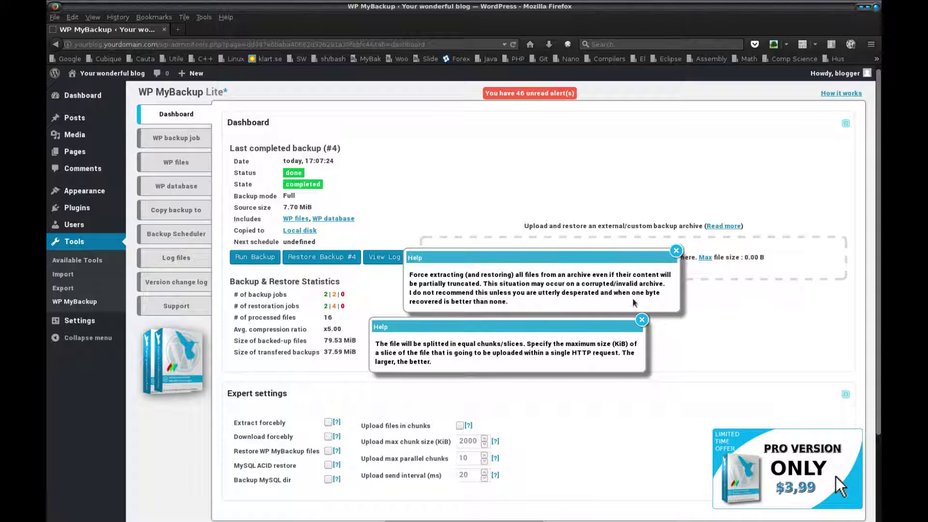
key("Escape")
key("Escape")
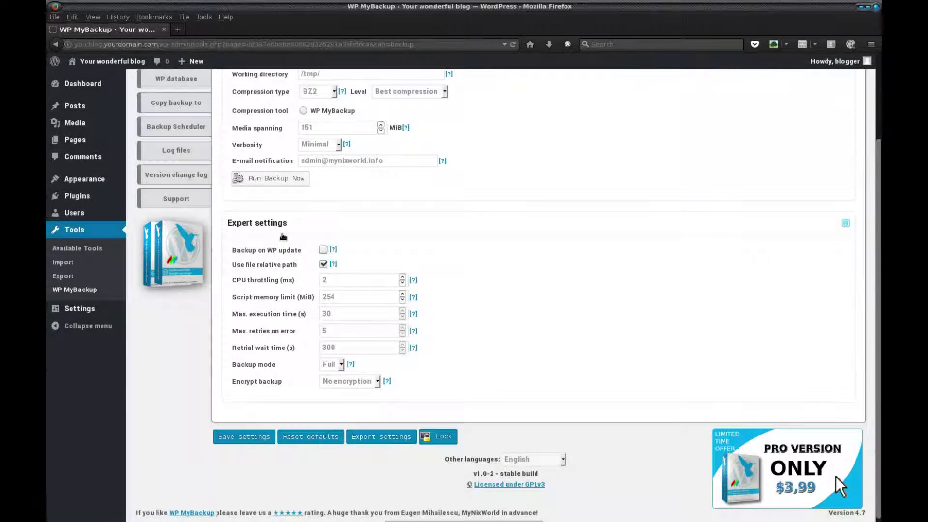
Step: Enable Backup on WP update in the backup job's expert settings and read its help
left_click(323, 250)
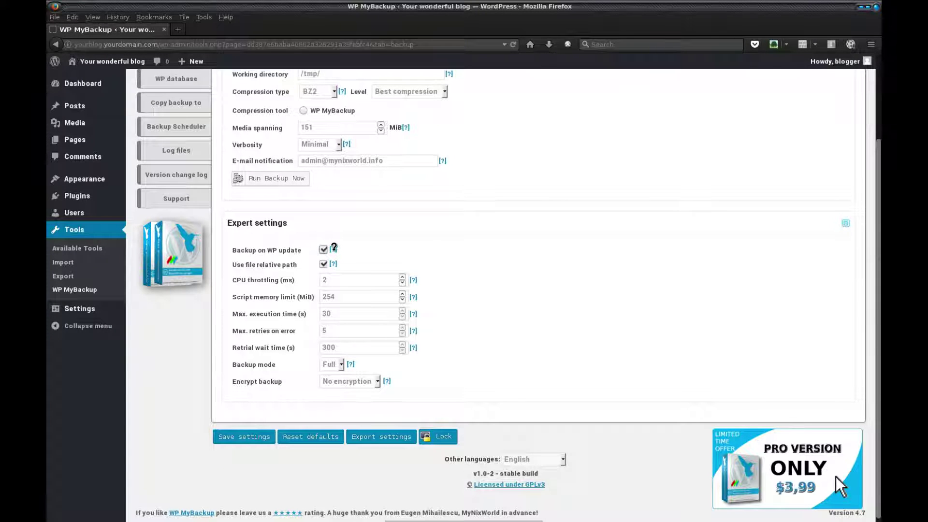
left_click(333, 249)
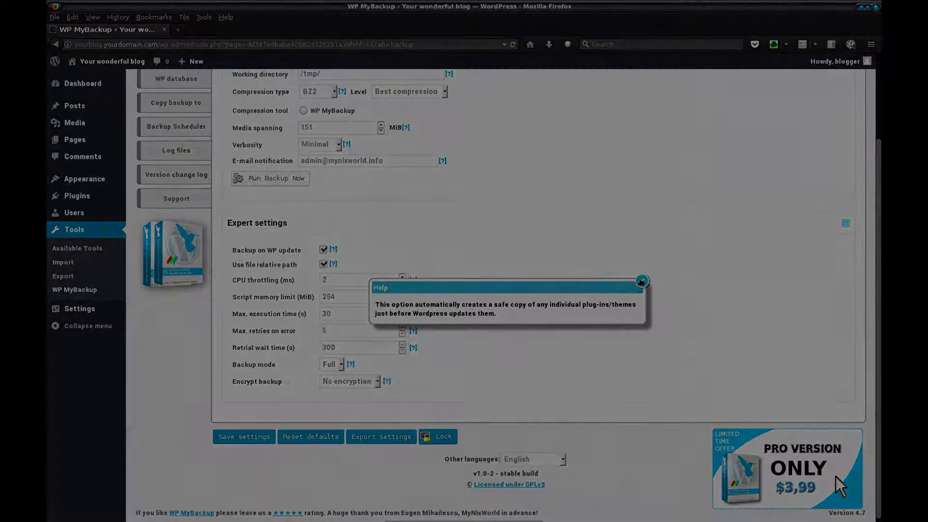
left_click(640, 281)
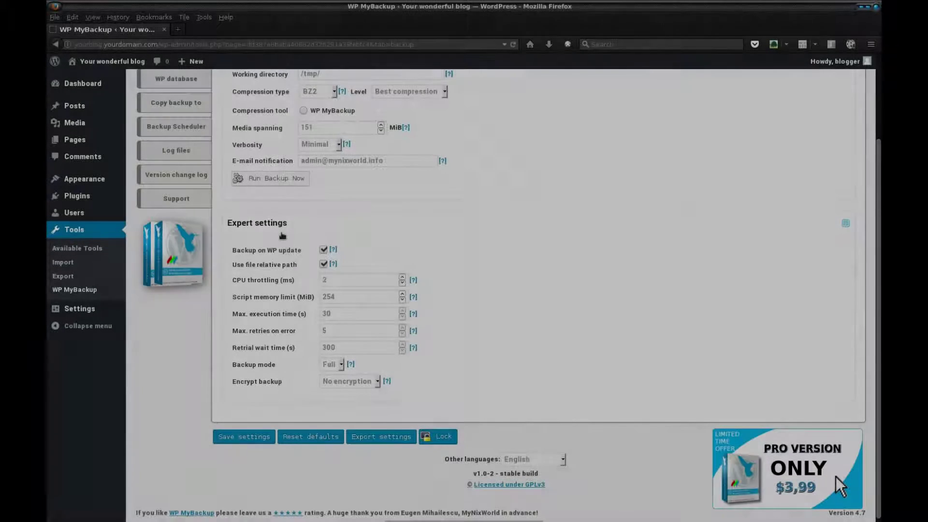
Step: Set CPU throttling to 1000 ms and show the help for that option
double_click(338, 279)
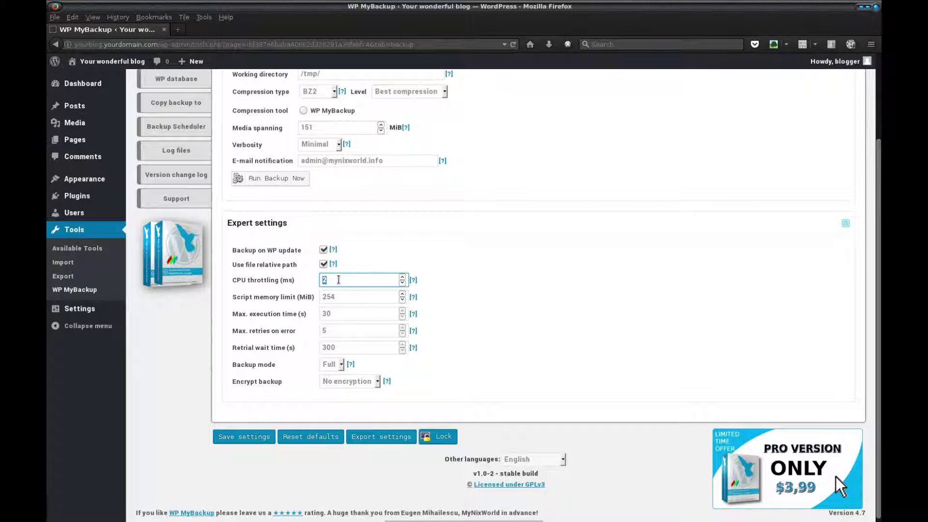
type("1000")
left_click(413, 281)
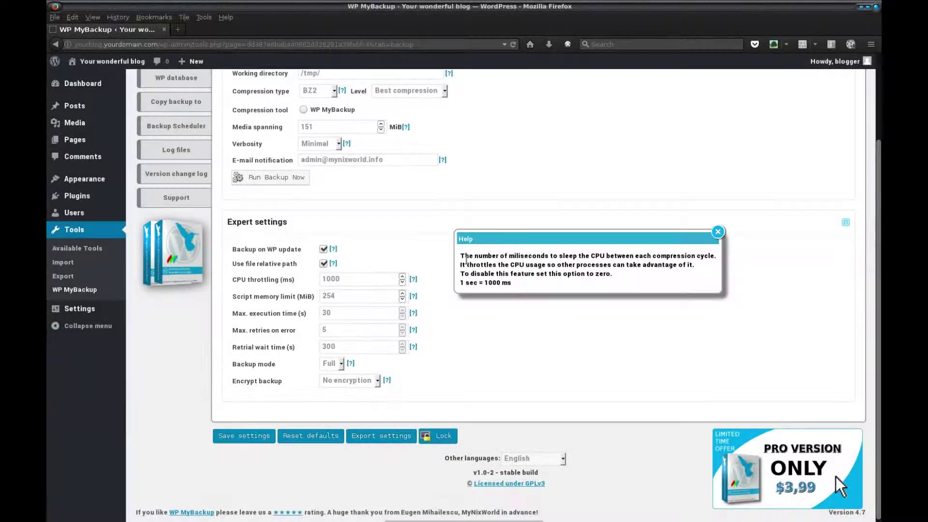
Step: Read the help for Script memory limit and Retrial wait time in the backup job's expert settings
left_click(414, 294)
left_click_drag(445, 271, 255, 228)
left_click(413, 345)
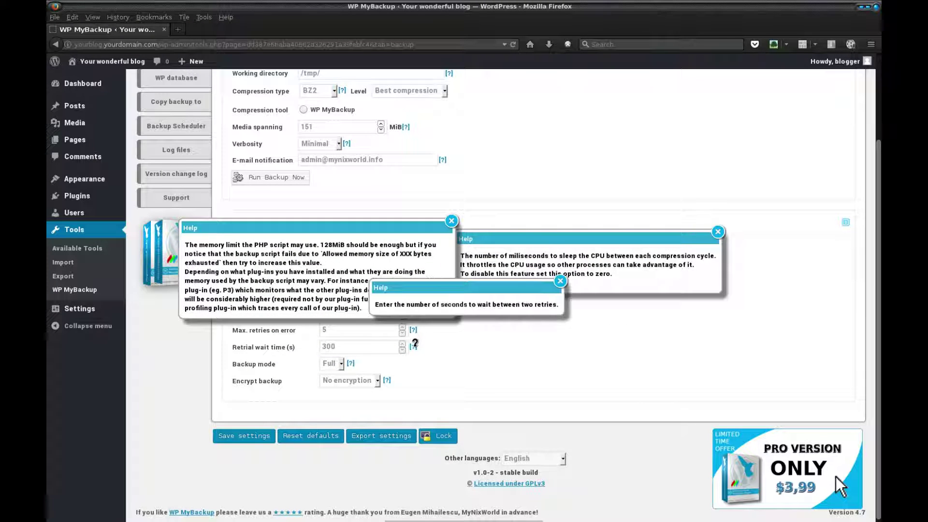
left_click_drag(437, 294, 434, 337)
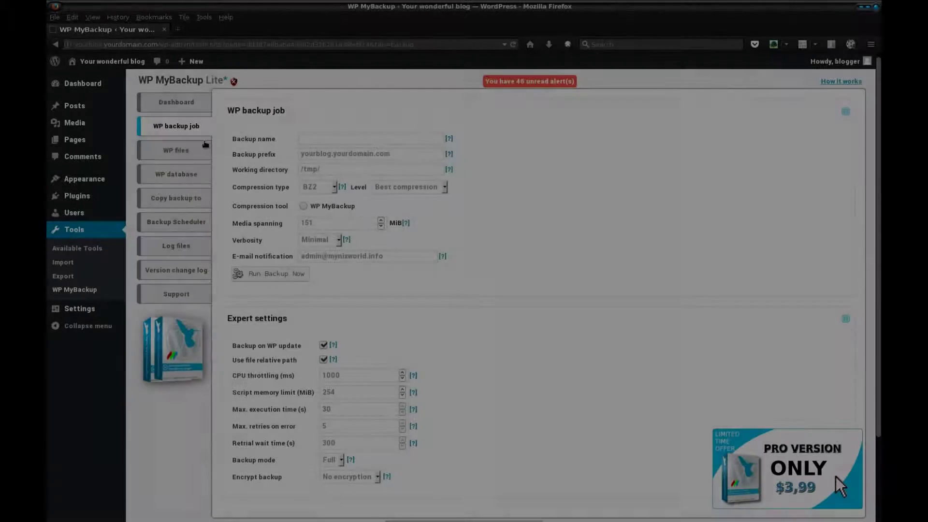
Step: Show the WP files settings and include the network folder under WordPress Admin dashboard files
left_click(205, 144)
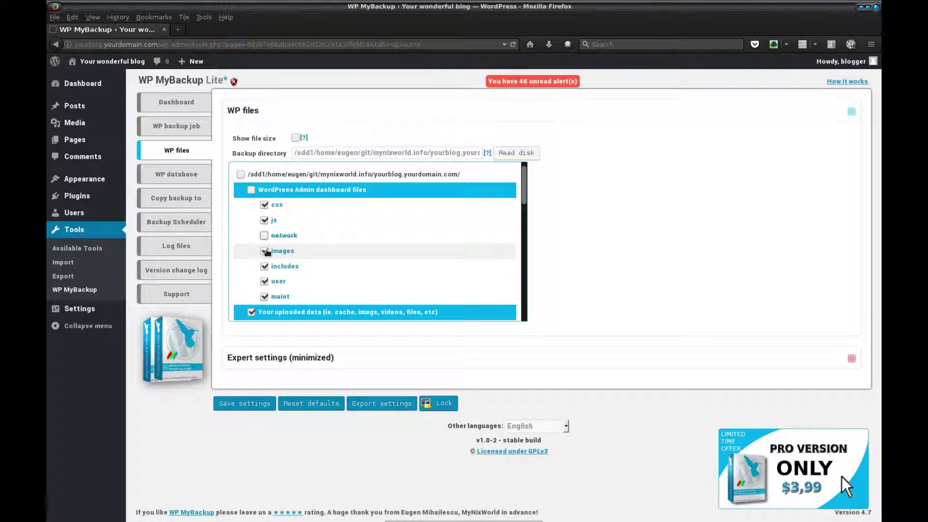
left_click(264, 235)
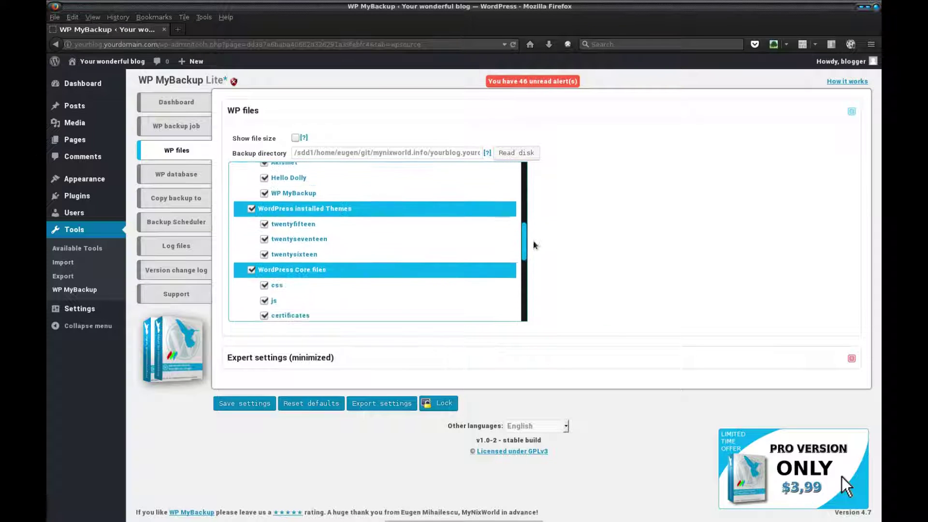
Step: Review the uploads, plugins, themes and core files selected in the WP files list
left_click_drag(533, 245, 535, 256)
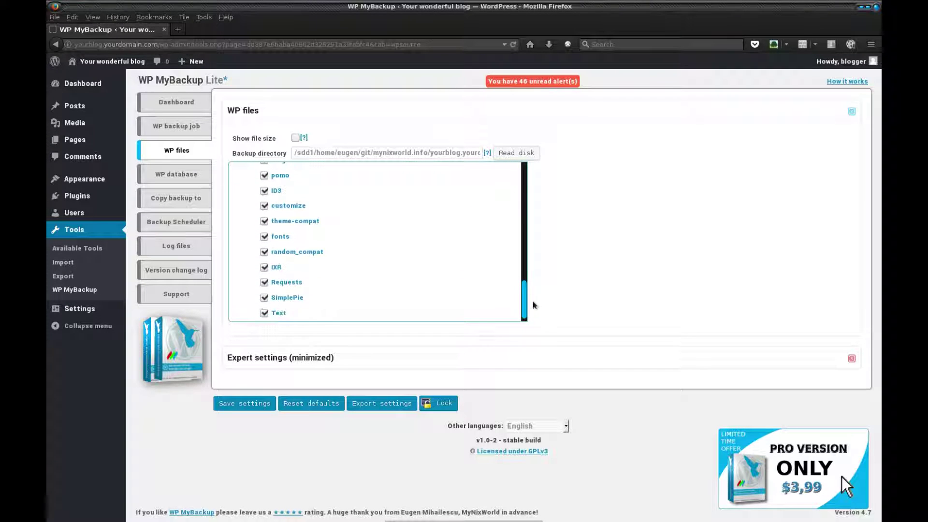
left_click_drag(524, 249, 522, 219)
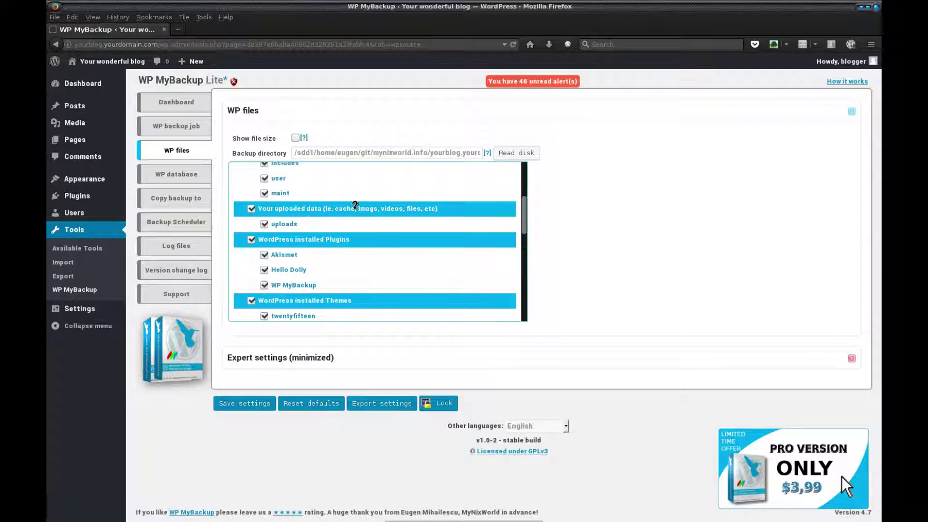
left_click(354, 205)
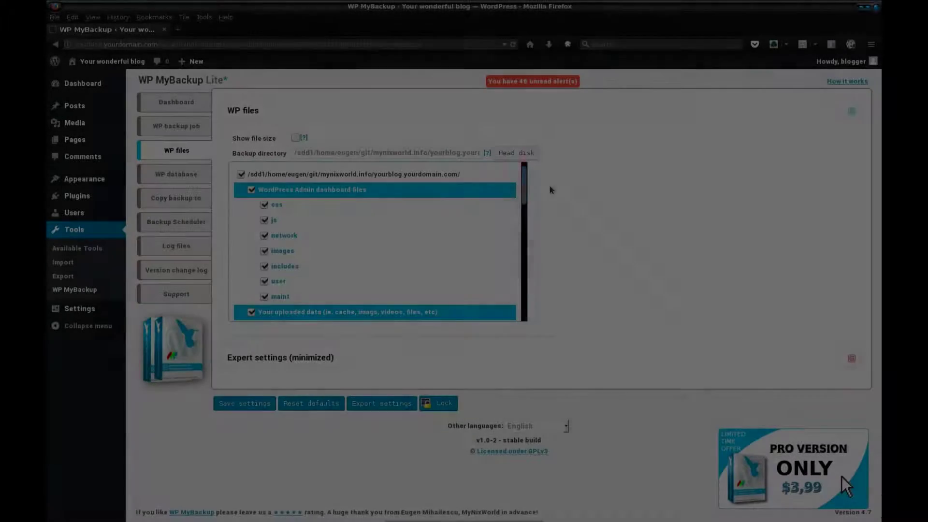
left_click_drag(526, 188, 526, 195)
left_click_drag(525, 195, 526, 224)
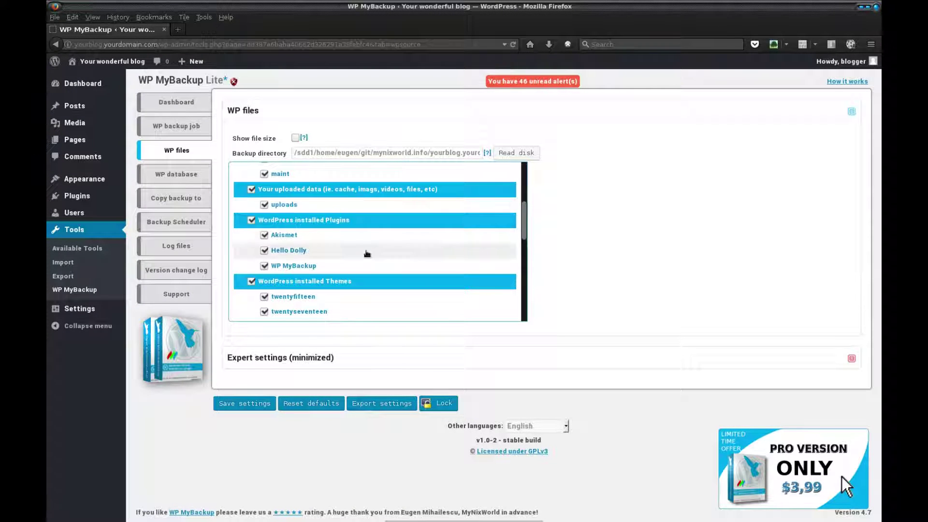
scroll(522, 239, "down", 2)
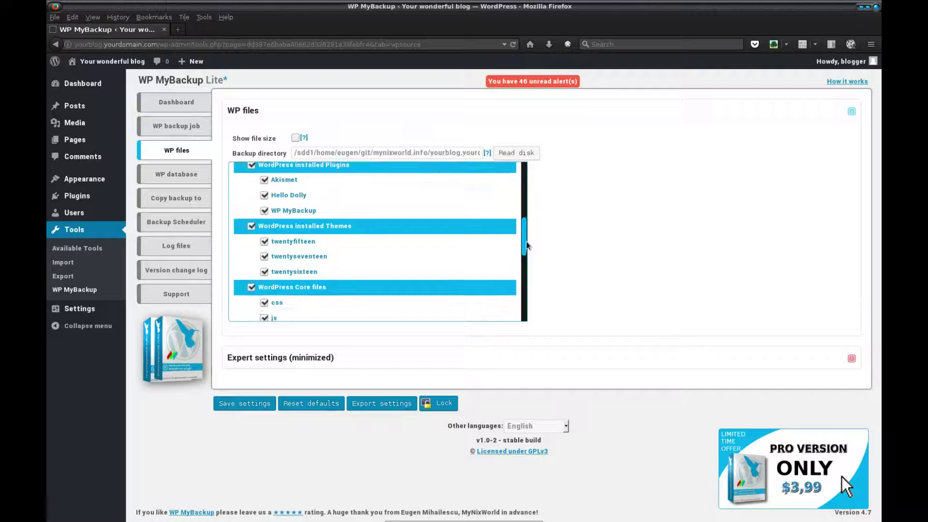
scroll(522, 239, "up", 4)
Step: Expand the WP files expert settings and read the help for uncompressed extensions, excluded extensions and excluded file links
left_click(338, 360)
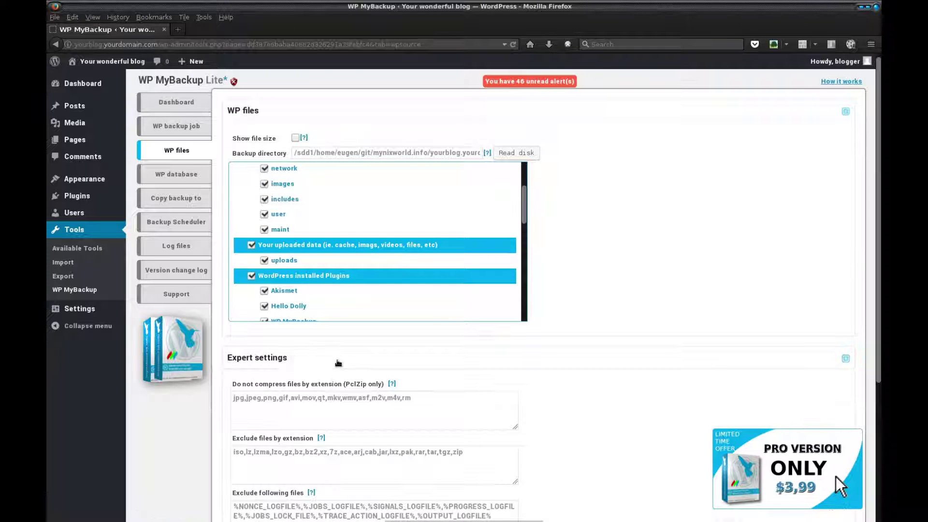
scroll(338, 363, "down", 3)
scroll(338, 363, "down", 3)
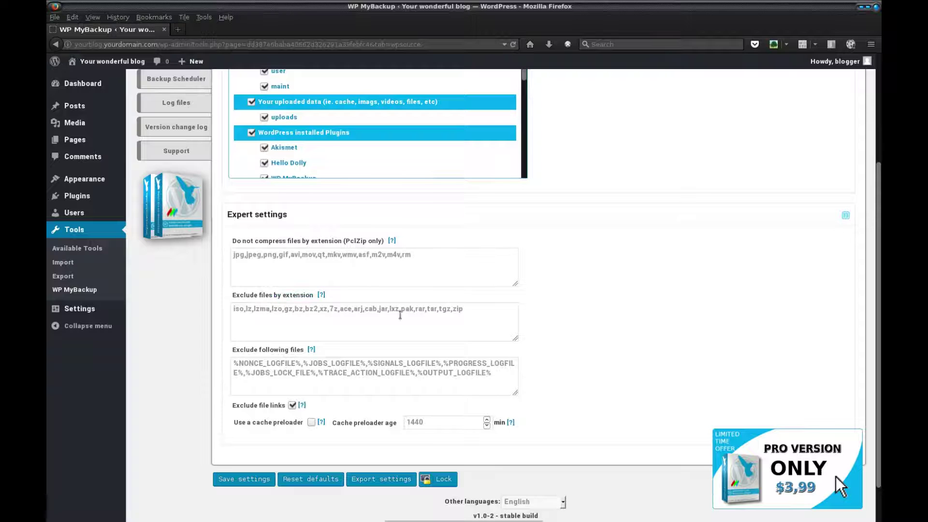
left_click(392, 240)
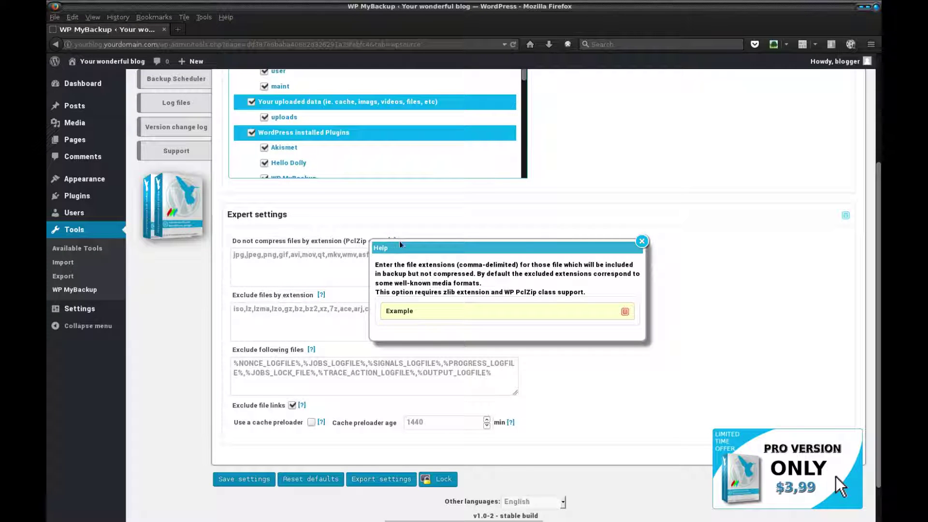
left_click(641, 241)
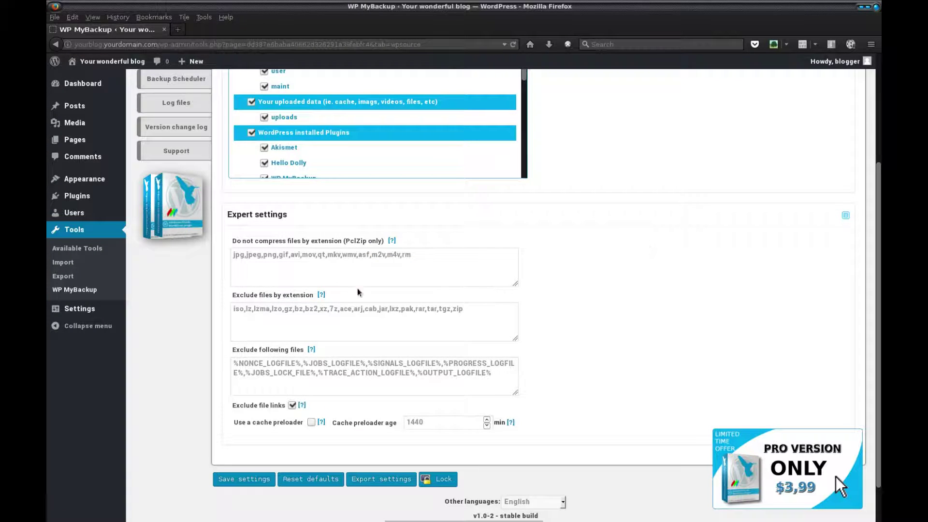
left_click(321, 294)
left_click(302, 404)
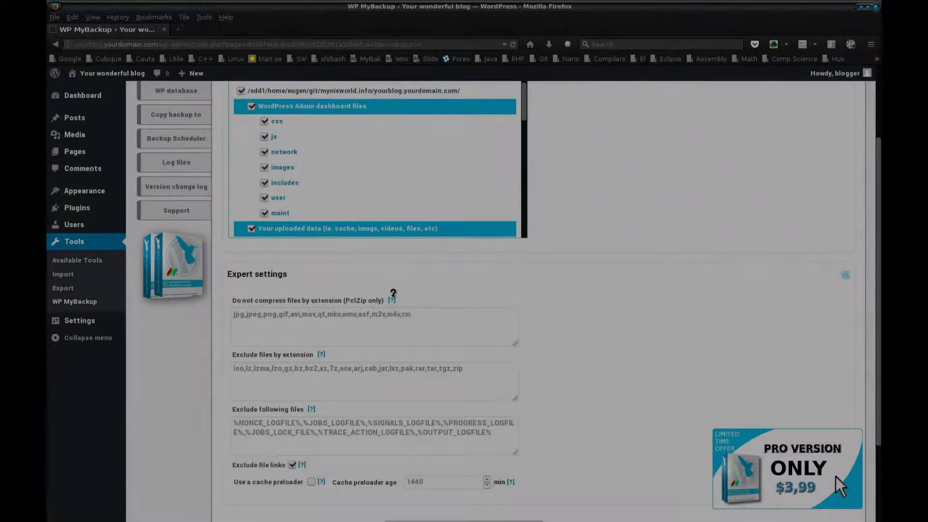
Step: Examine the help example for uncompressed file extensions and the help for Exclude following files
left_click(392, 300)
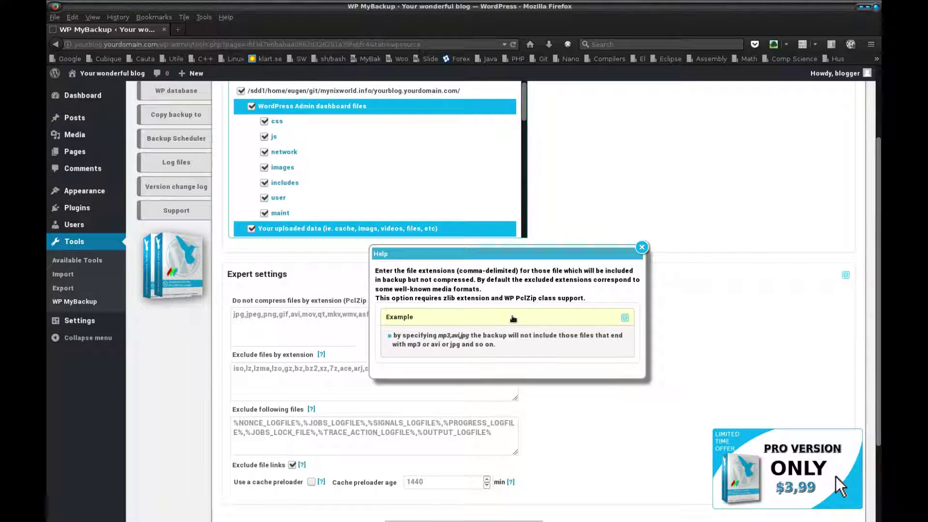
left_click(642, 248)
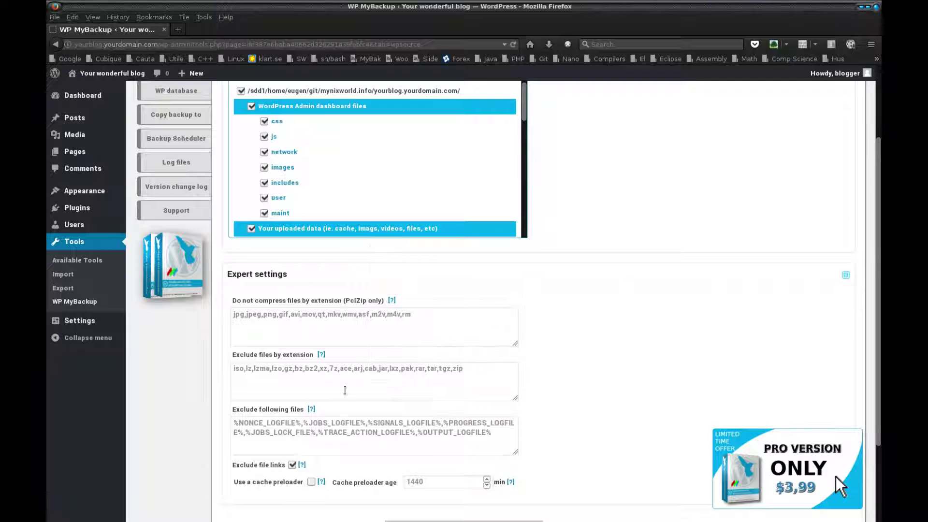
left_click(310, 407)
left_click(476, 344)
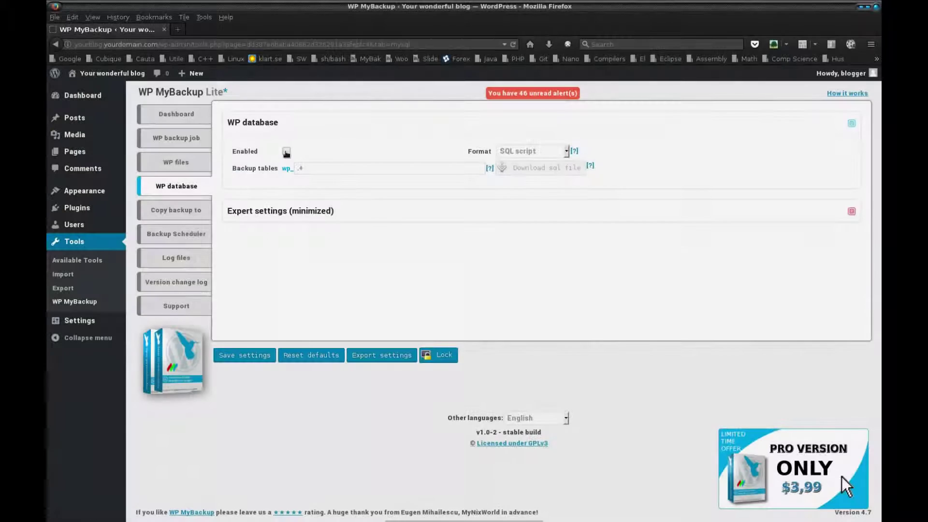
Step: Enable the WP database backup and open the selector for its backup tables
left_click(286, 152)
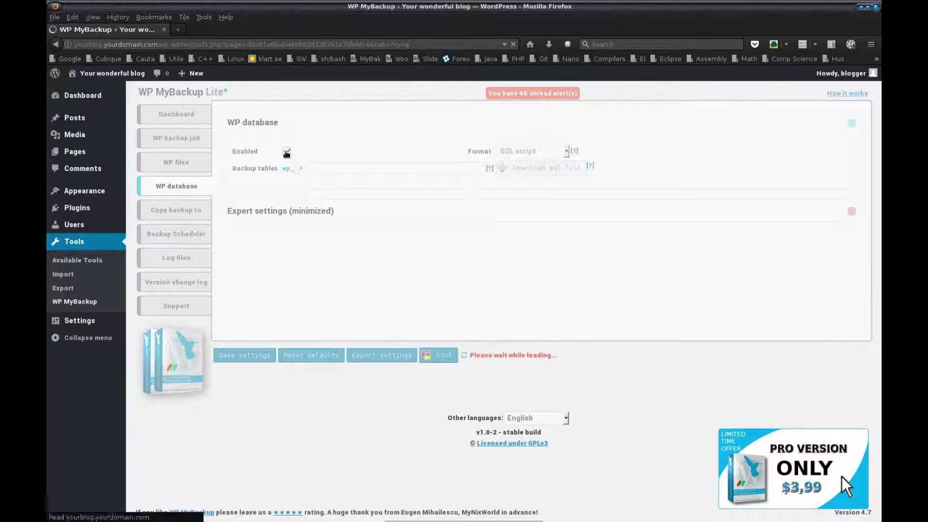
left_click(287, 166)
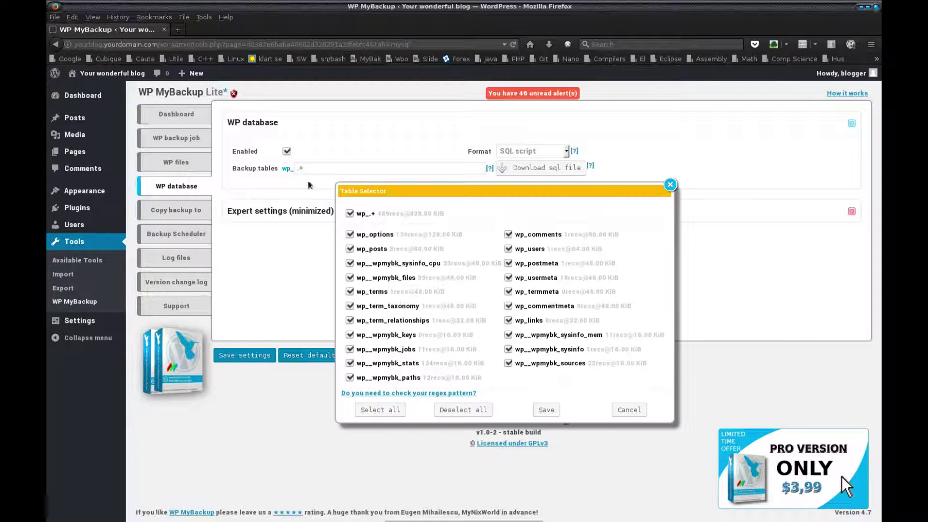
Step: Exclude the wp__wpmybk_files, wp_term_taxonomy and wp__wpmybk_keys tables from the database backup selection
left_click(349, 214)
left_click(350, 278)
left_click(349, 306)
left_click(350, 334)
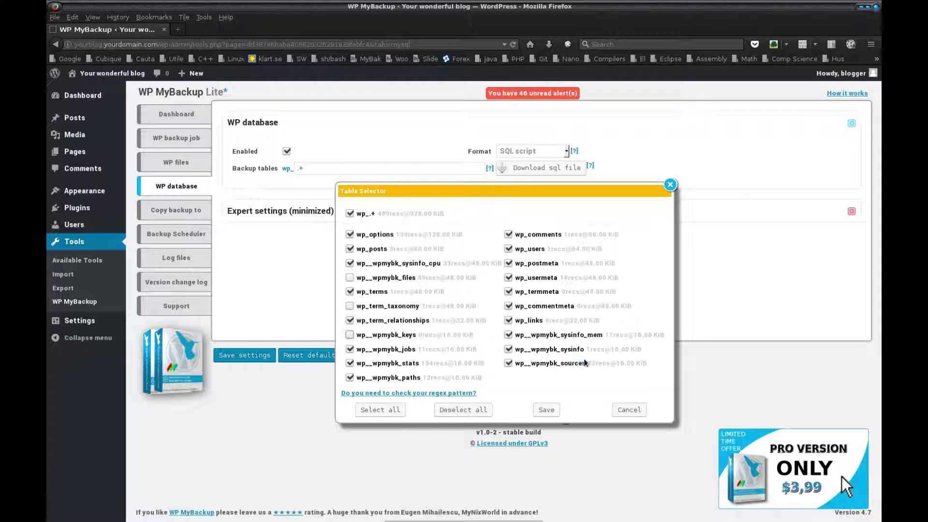
left_click_drag(647, 364, 587, 364)
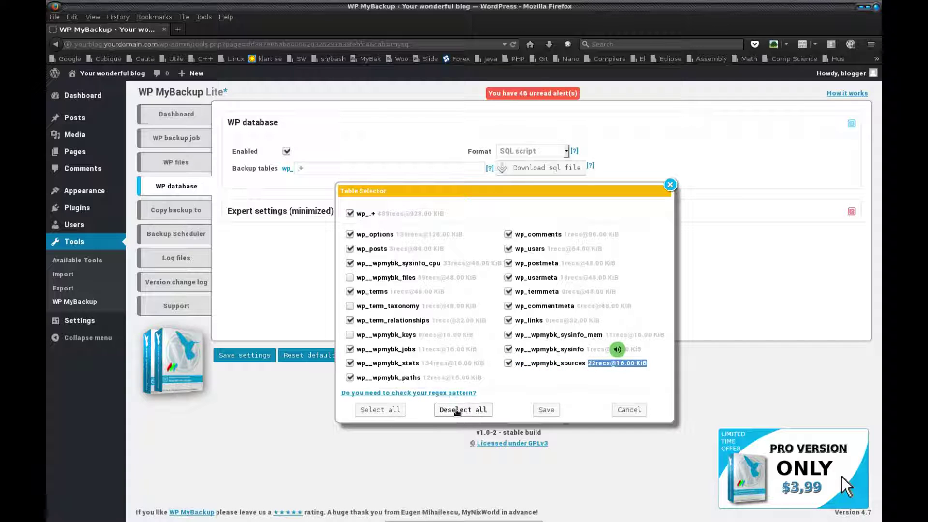
Step: Limit the backup tables to wp_termmeta, wp_commentmeta and wp__wpmybk_sources, save the selection and check the resulting table pattern
left_click(462, 410)
left_click(508, 363)
left_click(508, 305)
left_click(508, 292)
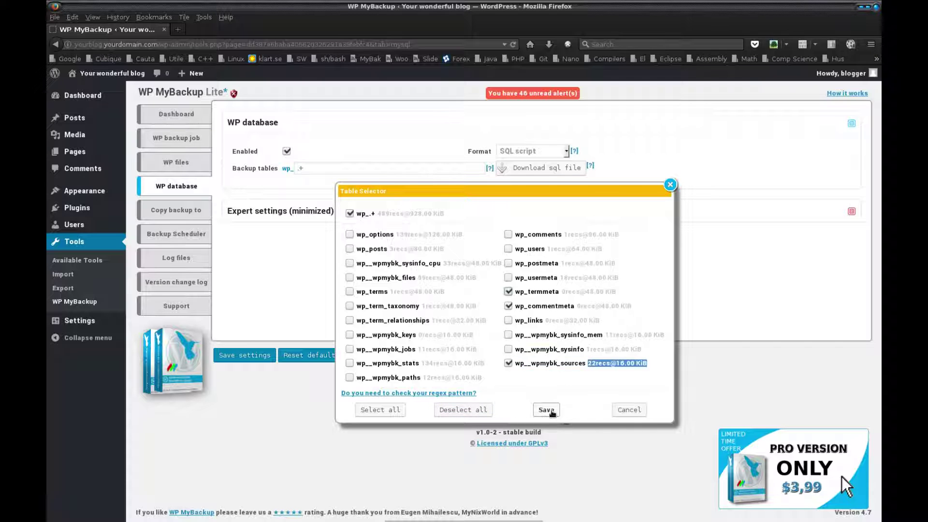
left_click(551, 410)
left_click_drag(297, 169, 476, 169)
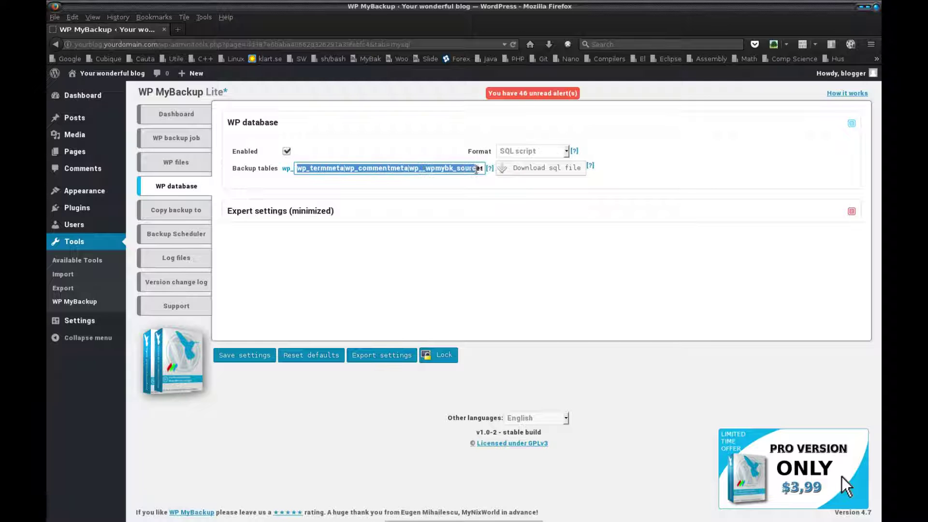
Step: Check the SQL script format option, download the selected tables as an SQL file and check the browser's download list
left_click(546, 153)
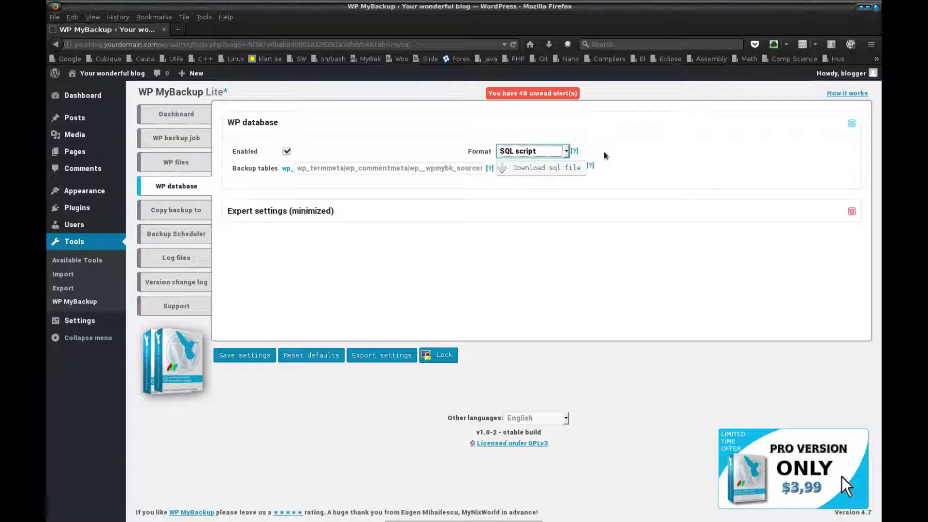
left_click(538, 170)
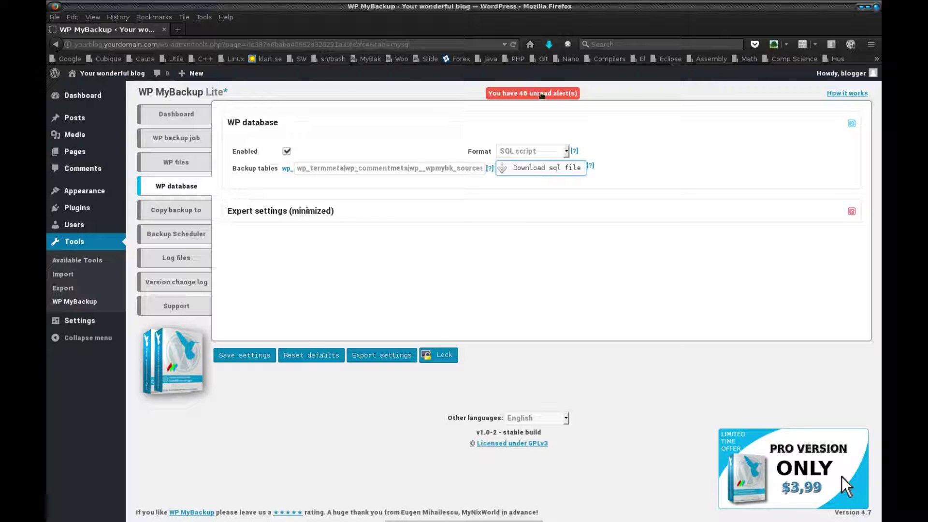
left_click(547, 48)
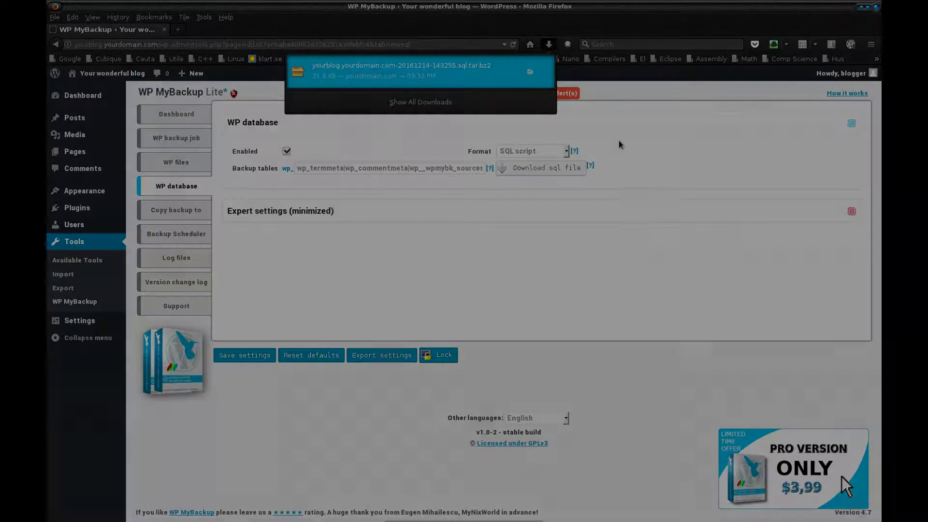
left_click(620, 145)
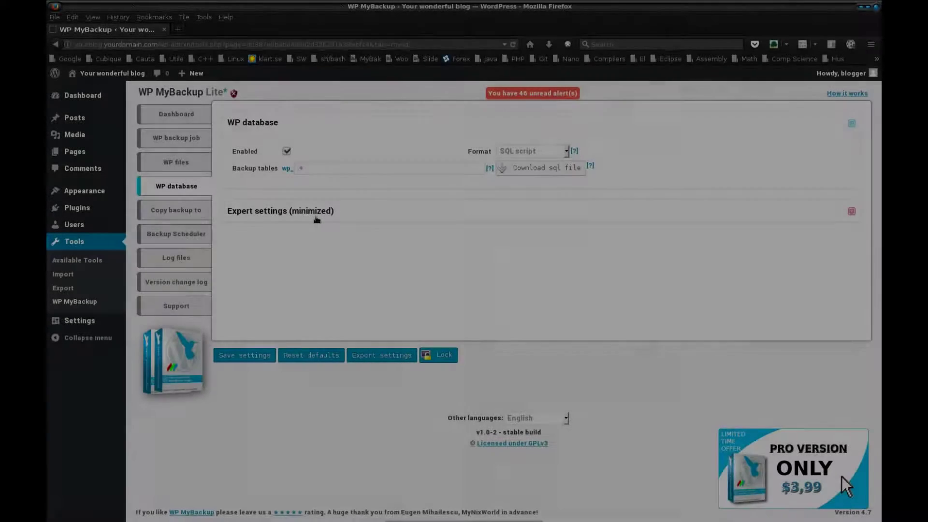
Step: Expand the database expert settings, save them and run the MySQL table maintenance immediately, closing its console when done
left_click(317, 220)
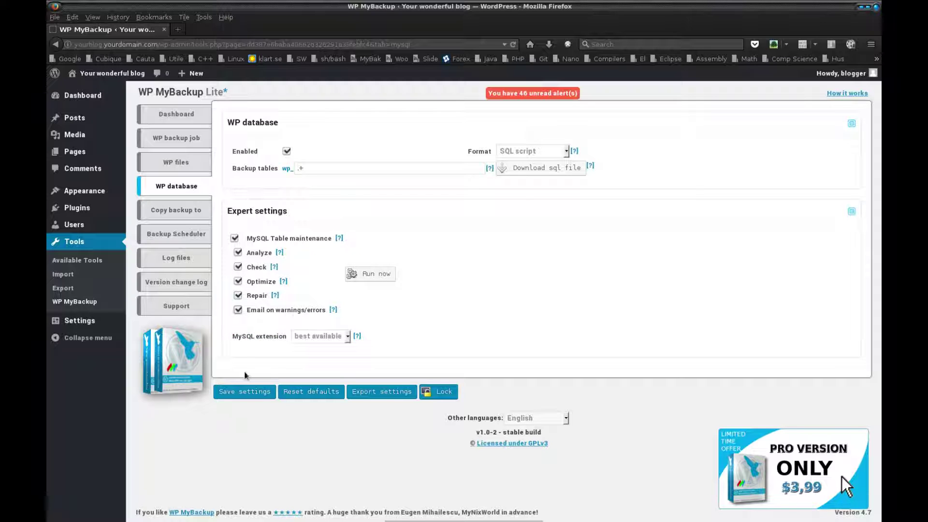
left_click(244, 391)
left_click(375, 277)
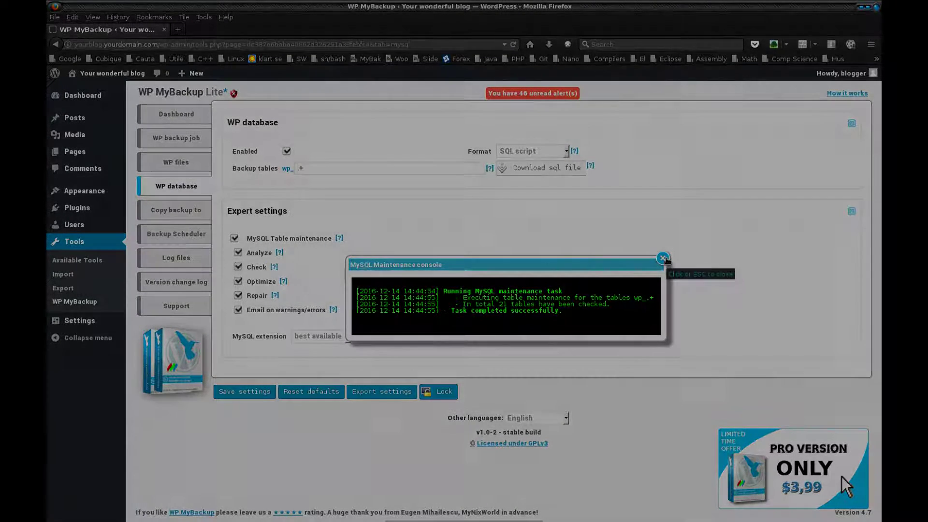
left_click(662, 258)
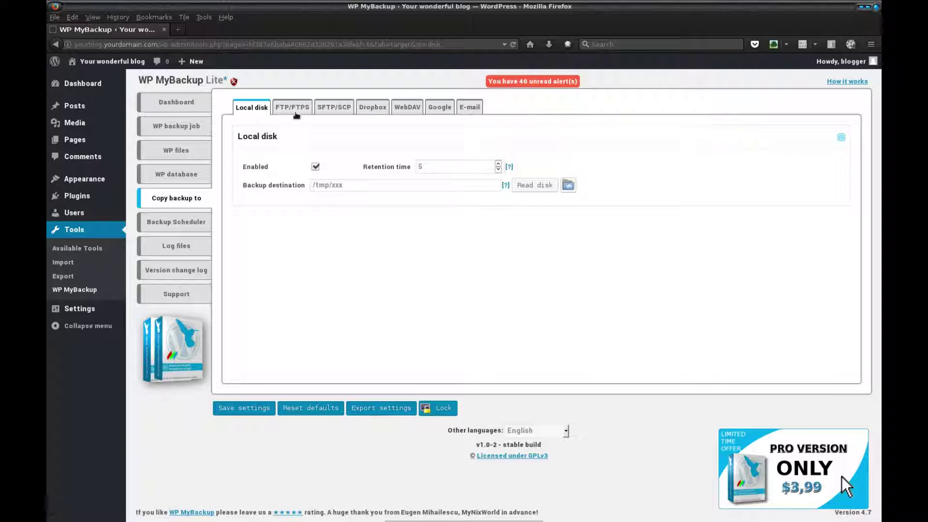
Step: Review the FTP/FTPS and Local disk destination settings for copying the backup
left_click(293, 107)
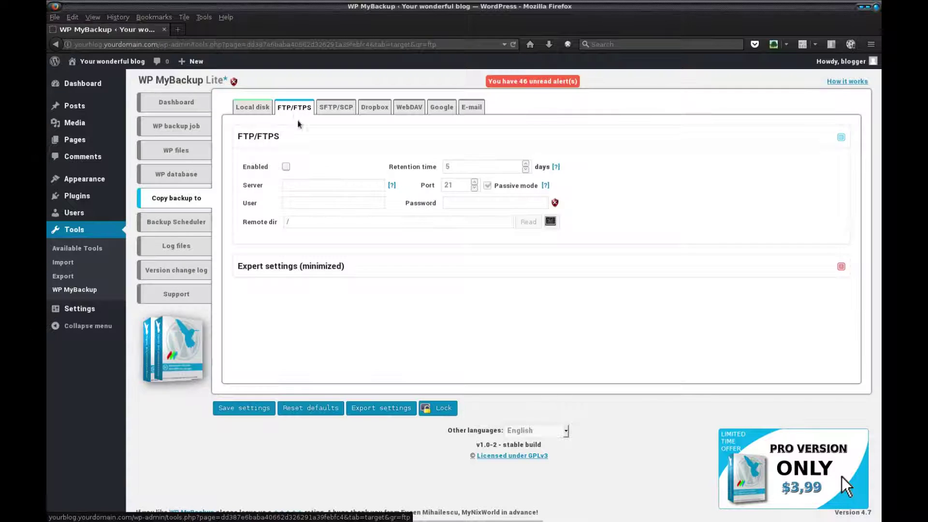
left_click(287, 167)
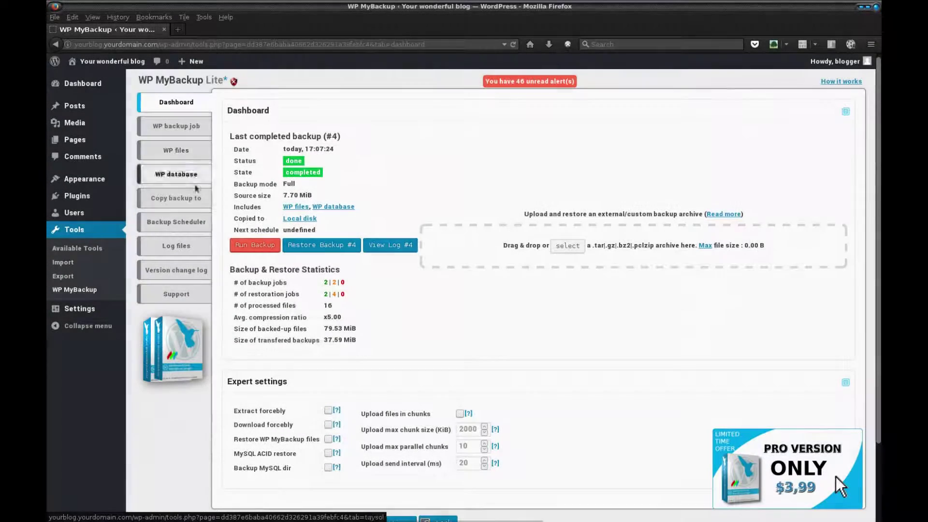
left_click(207, 203)
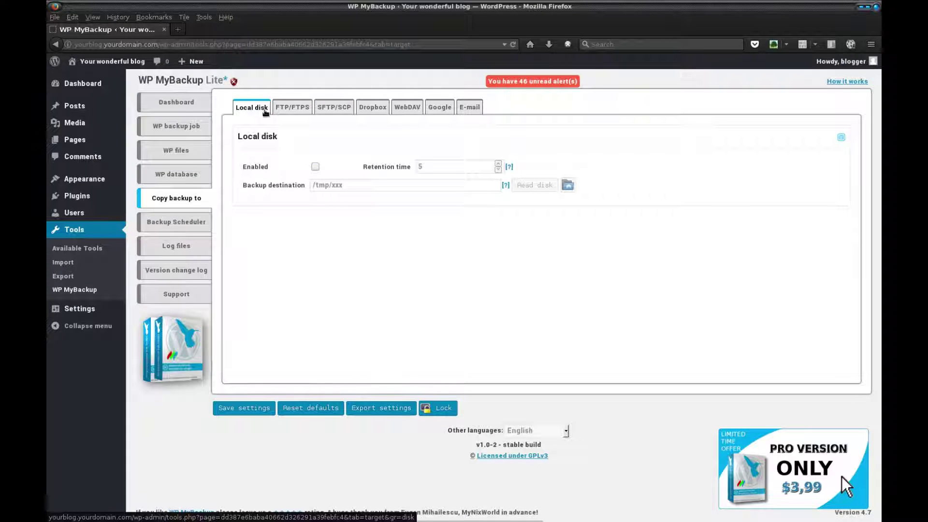
left_click(249, 113)
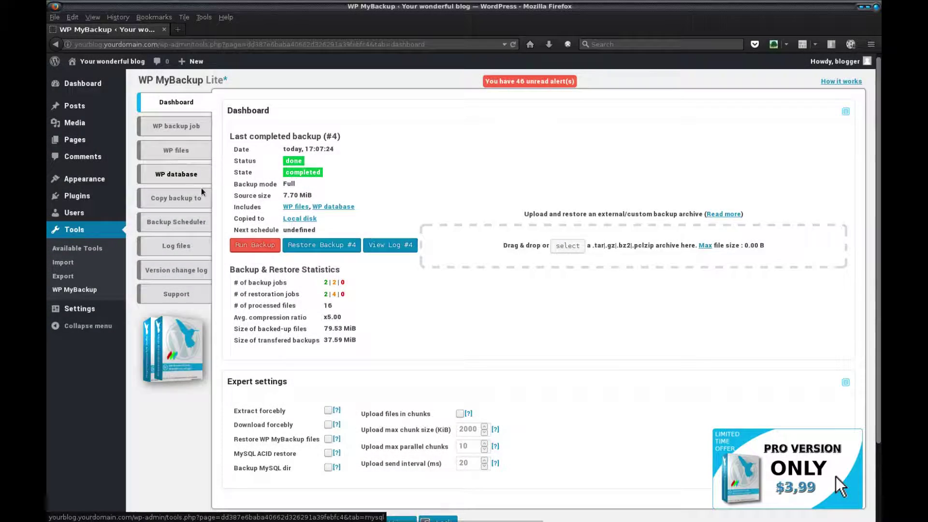
left_click(202, 196)
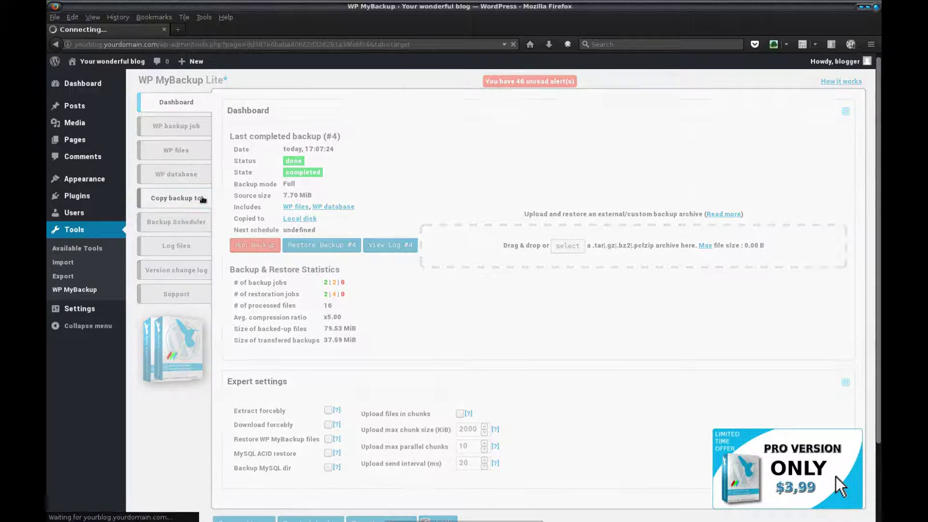
left_click(309, 109)
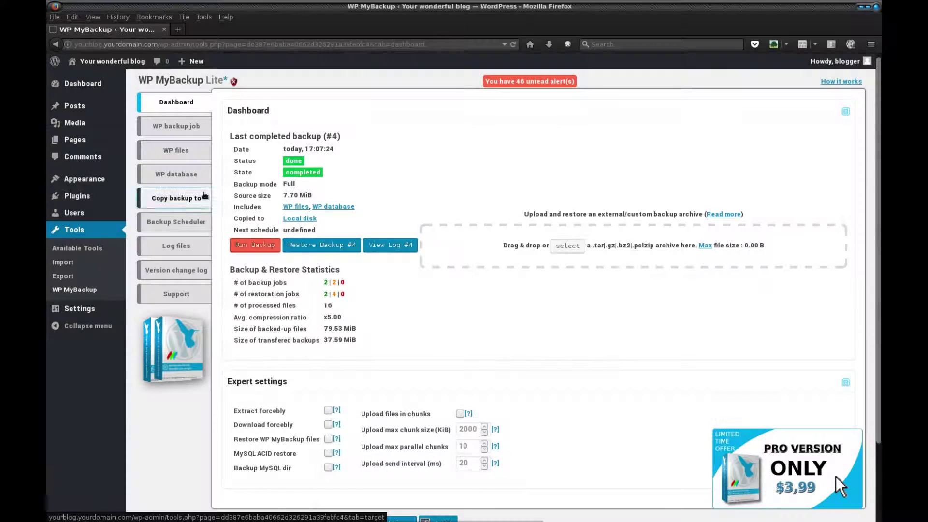
Step: Review the SFTP/SCP, Dropbox, Google, WebDAV and E-mail destination settings for copying the backup
left_click(203, 196)
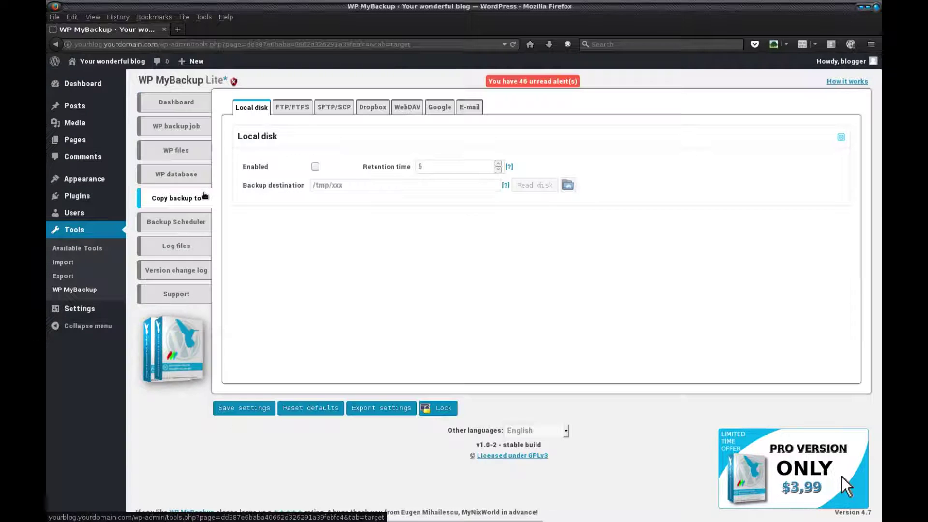
left_click(349, 106)
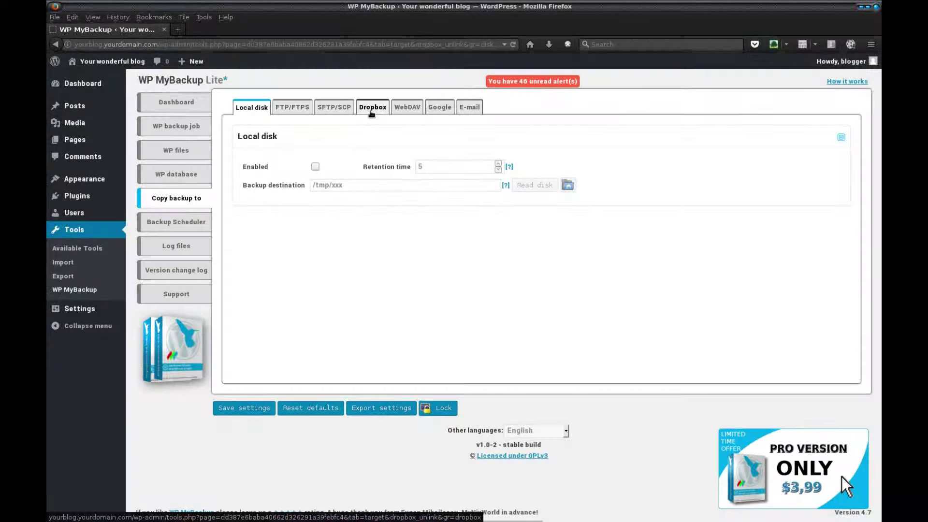
left_click(372, 111)
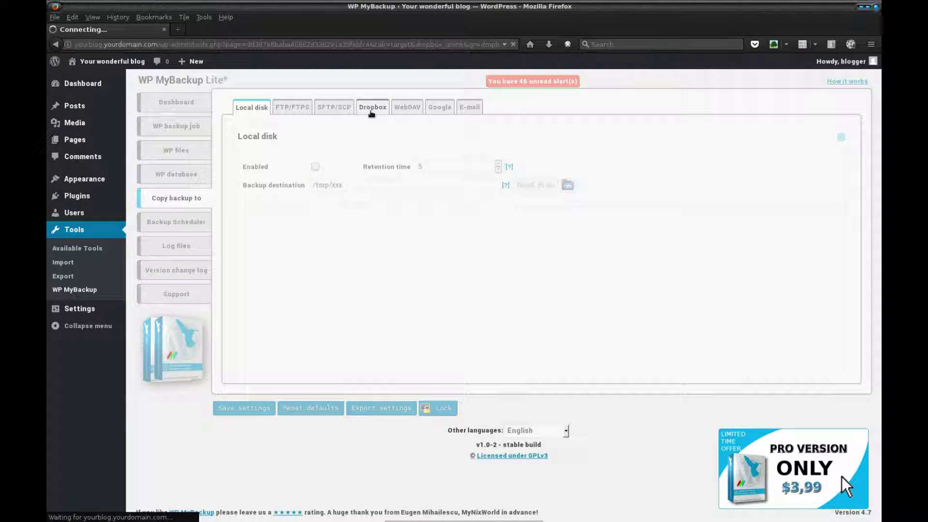
left_click(440, 110)
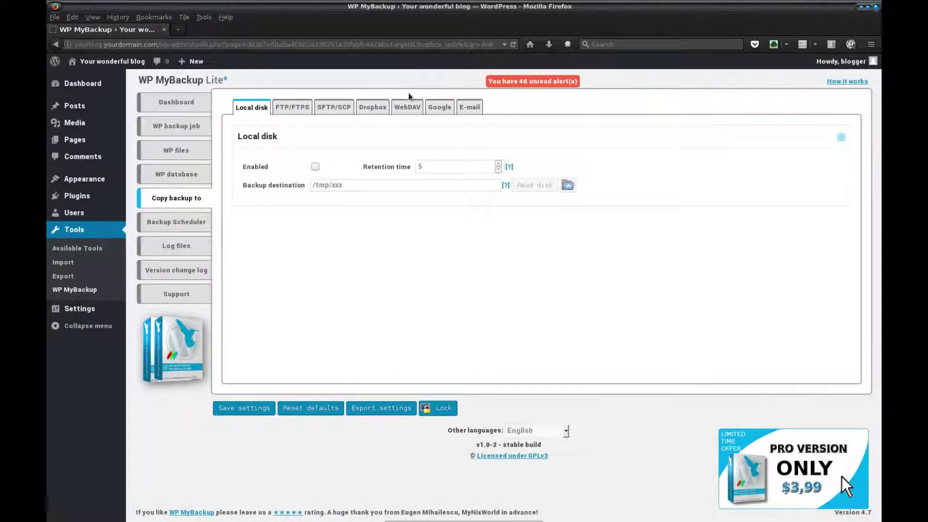
left_click(407, 108)
left_click(473, 112)
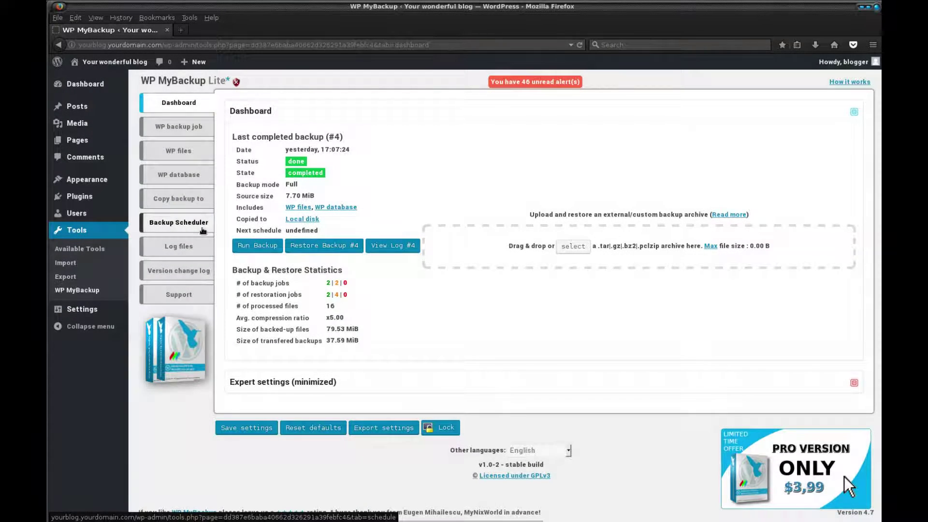
Step: Open the backup scheduler settings and check the table of enabled WP-Cron schedules
left_click(203, 231)
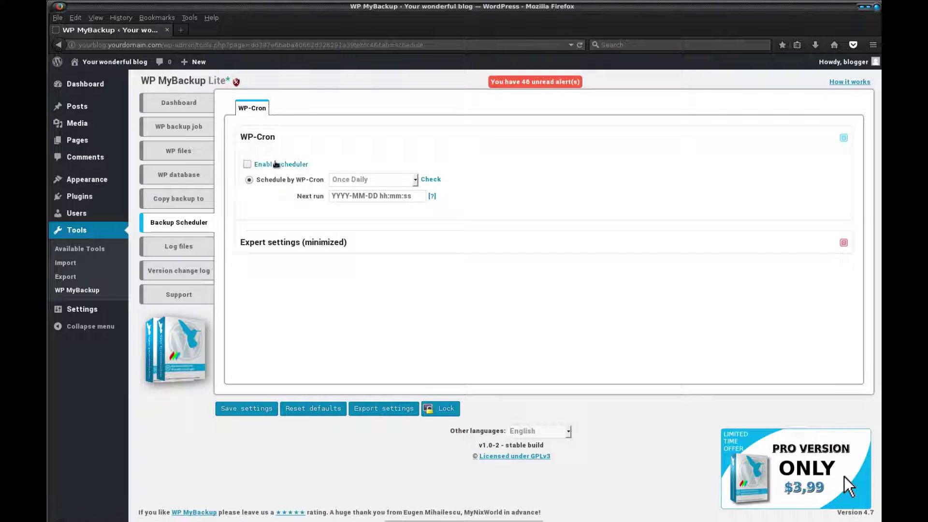
left_click(434, 178)
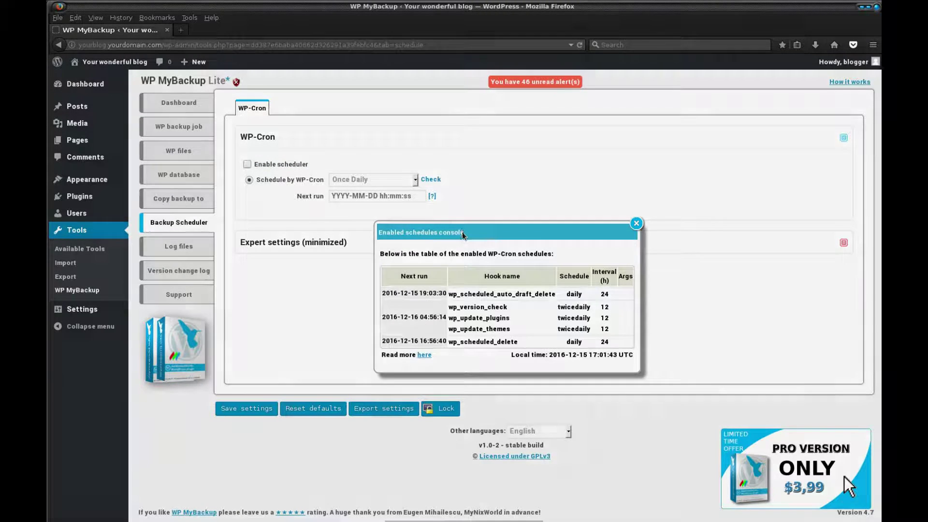
left_click_drag(461, 232, 475, 197)
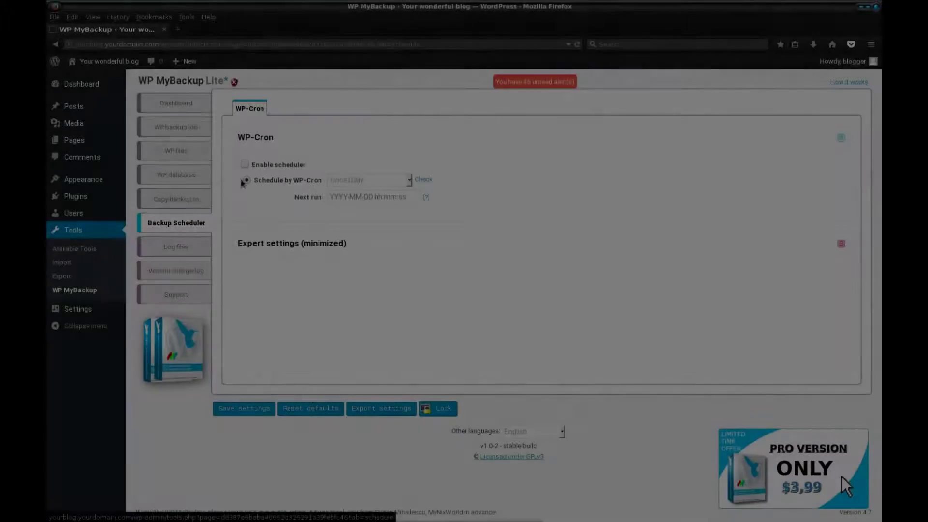
Step: Enable the WP-Cron backup scheduler, save the settings and look through the available schedule frequencies
left_click(244, 164)
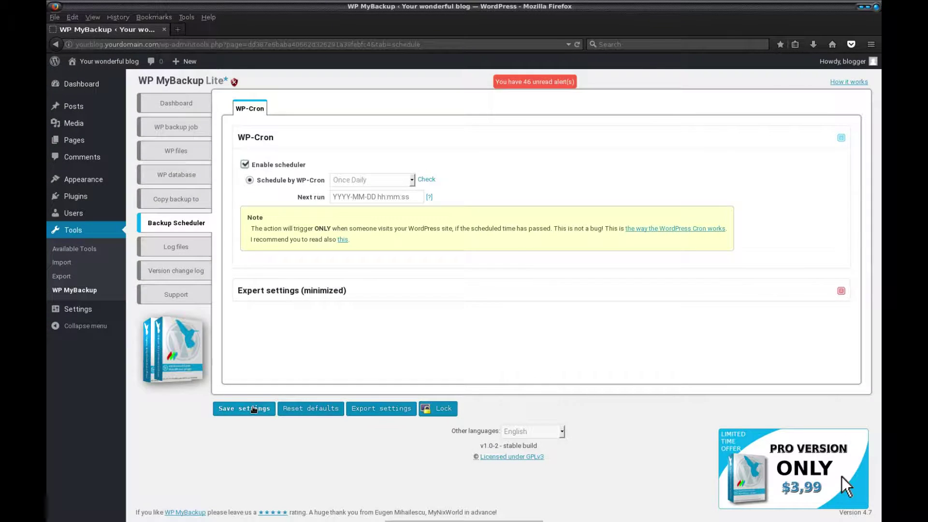
left_click(254, 410)
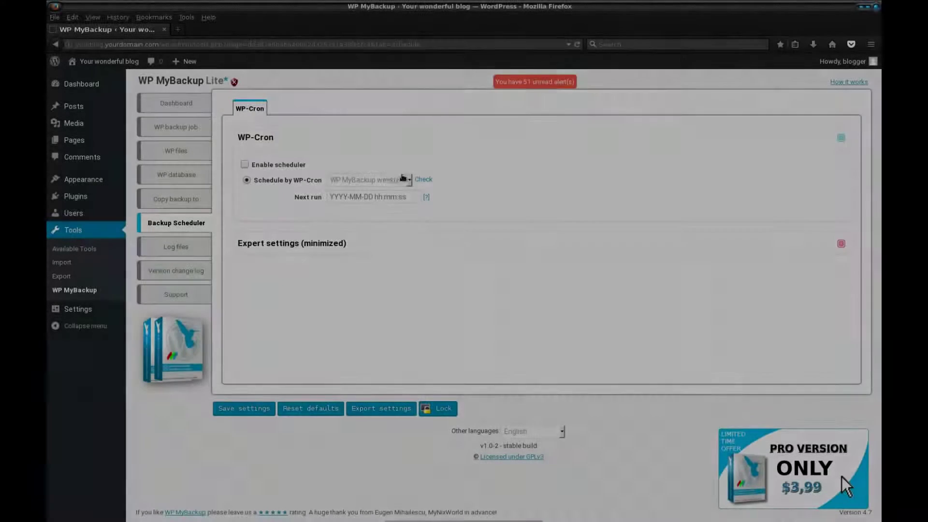
left_click(409, 179)
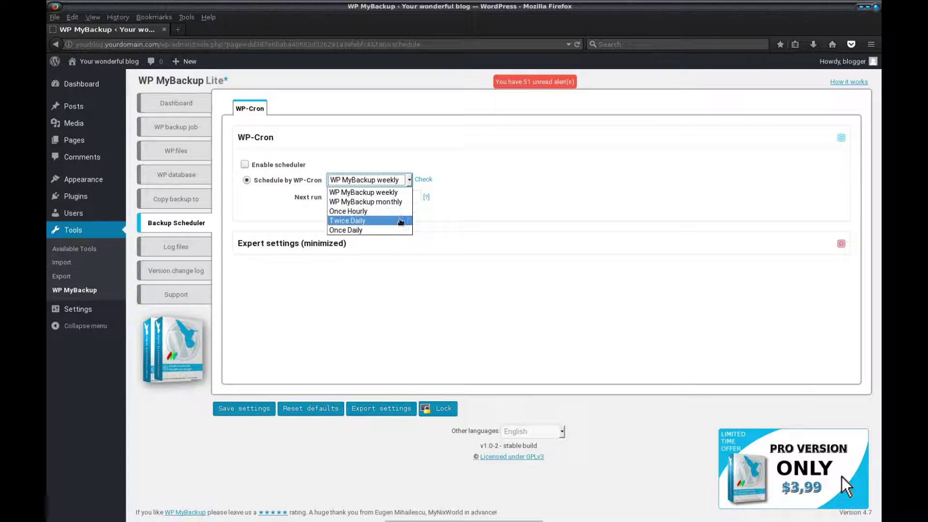
left_click(409, 184)
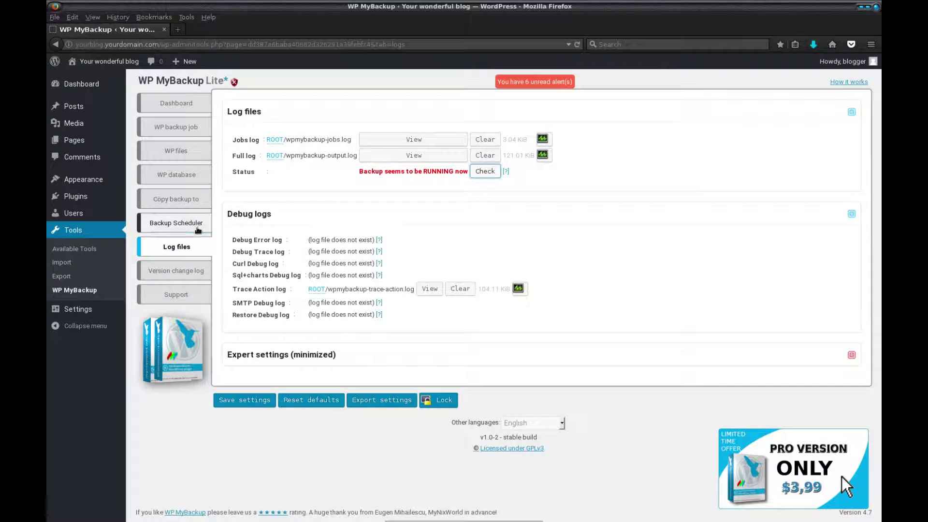
Step: Monitor the running scheduled backup from the scheduler's status and from the full log's monitor
left_click(197, 229)
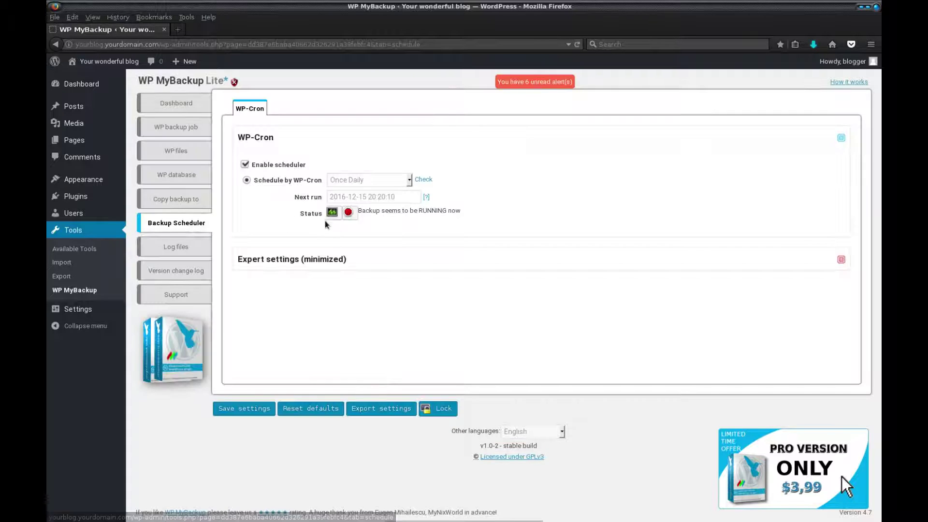
left_click(331, 216)
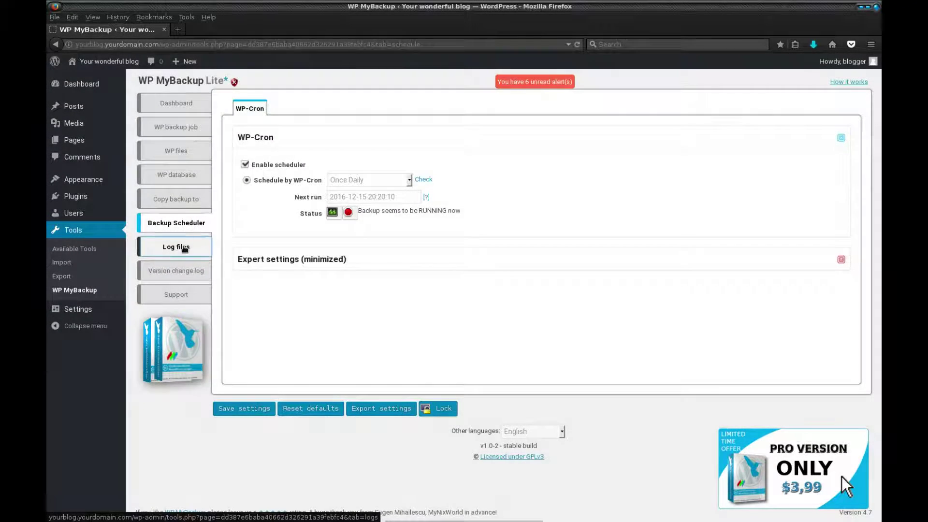
left_click(188, 247)
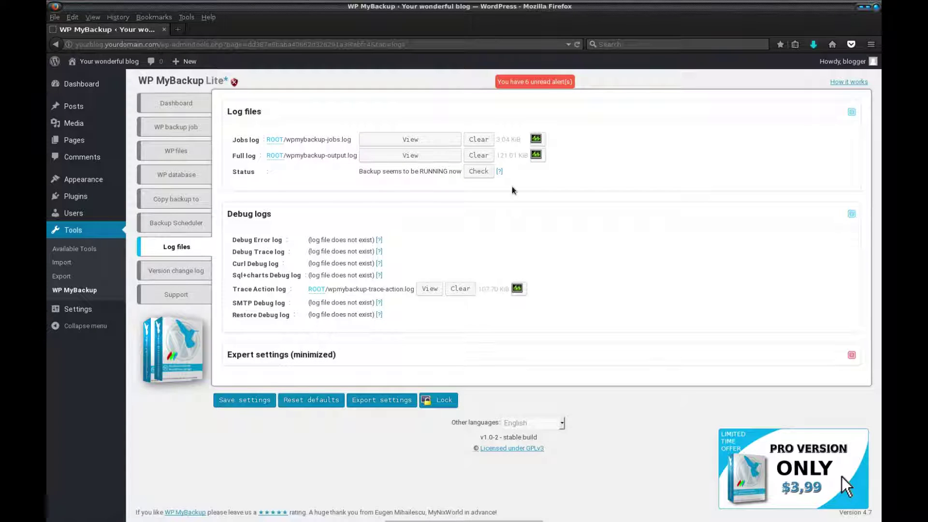
left_click(536, 154)
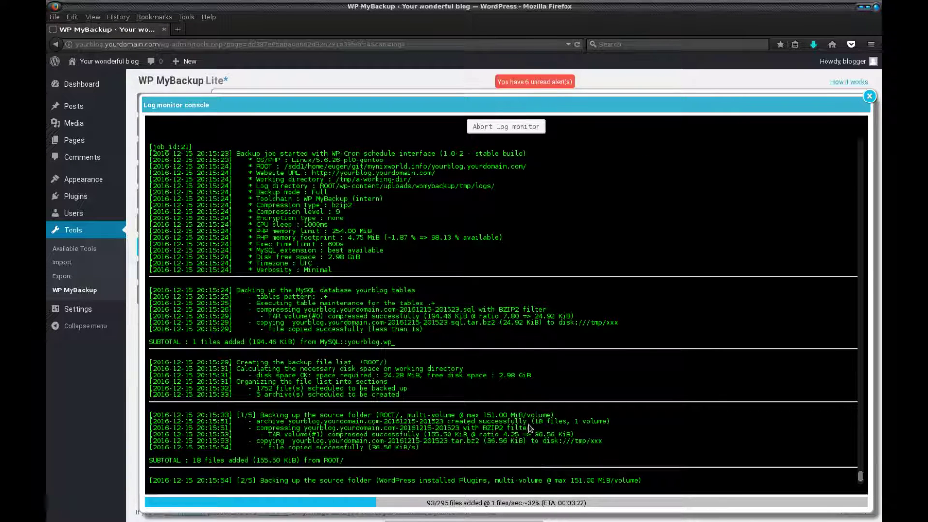
Step: Abort the running backup job from the log monitor and job #23 from the scheduler status, confirming each abort
left_click(513, 128)
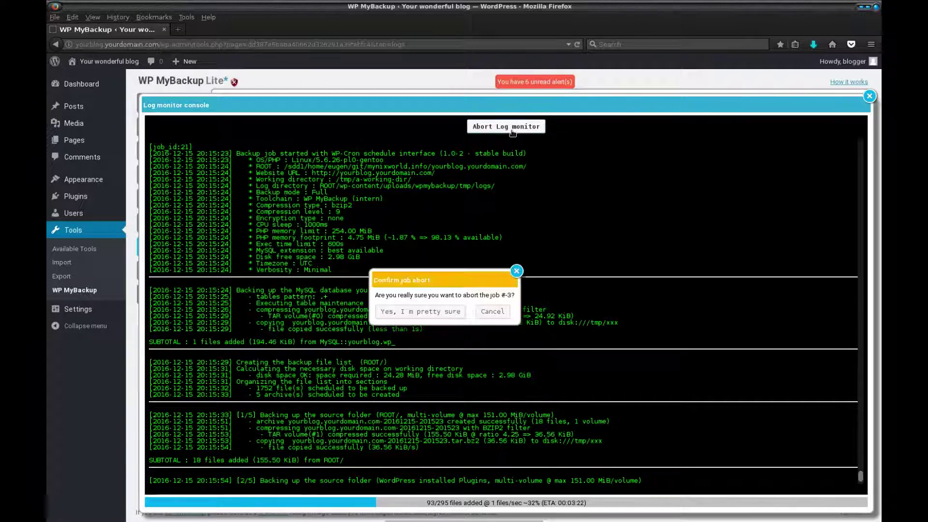
left_click(442, 312)
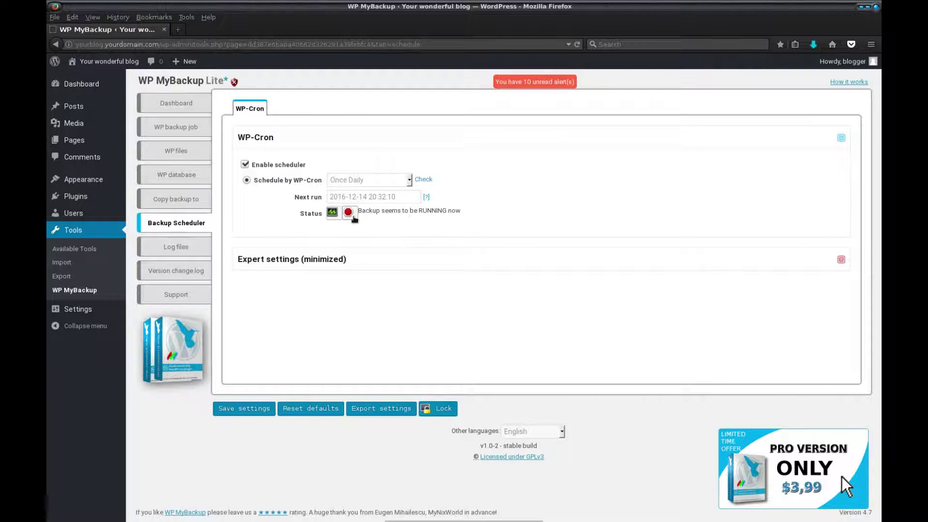
left_click(354, 218)
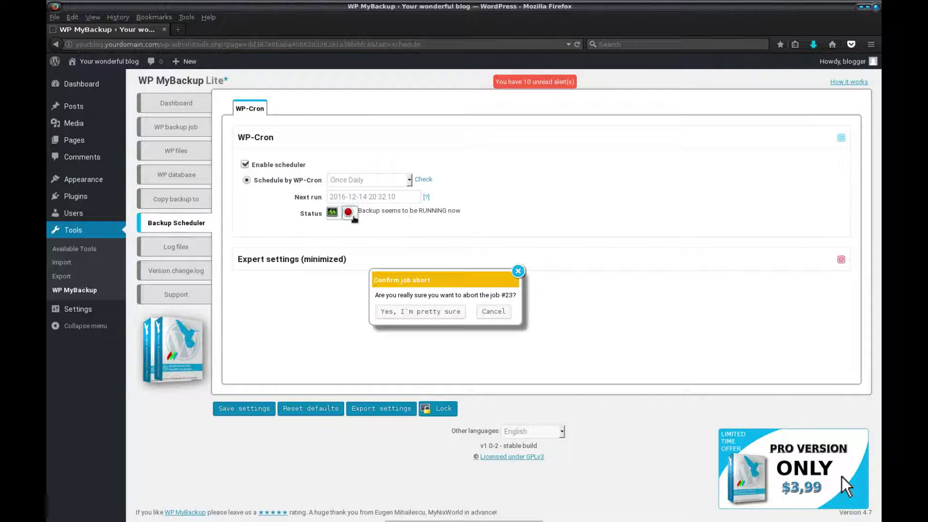
left_click(421, 311)
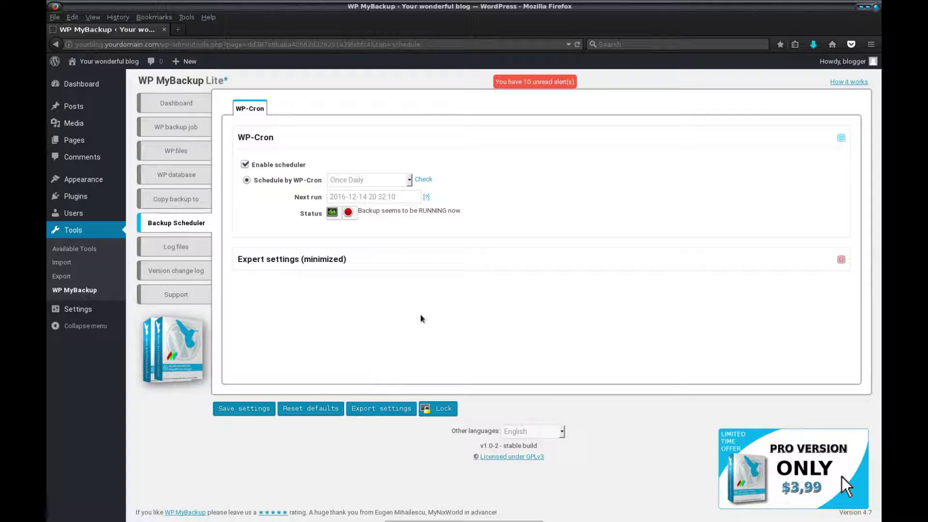
left_click(194, 228)
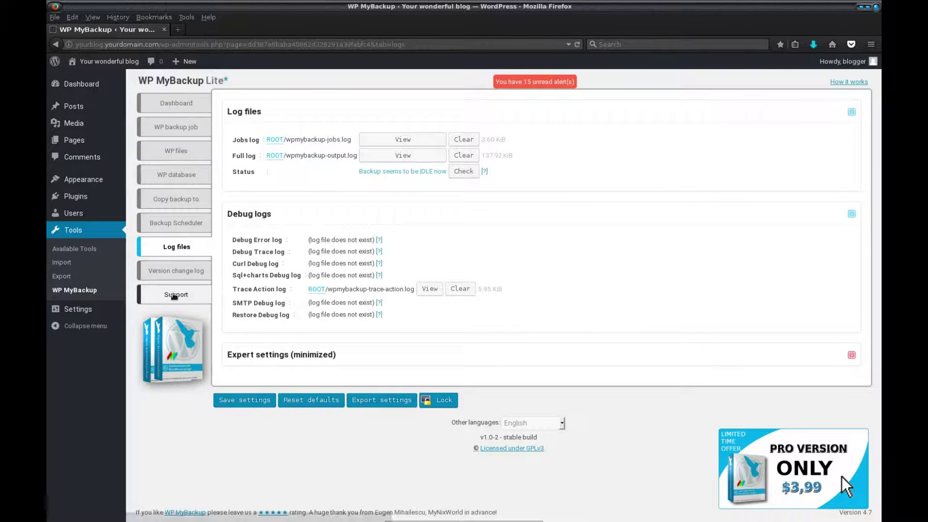
Step: Open the plugin's support and contact information
left_click(175, 295)
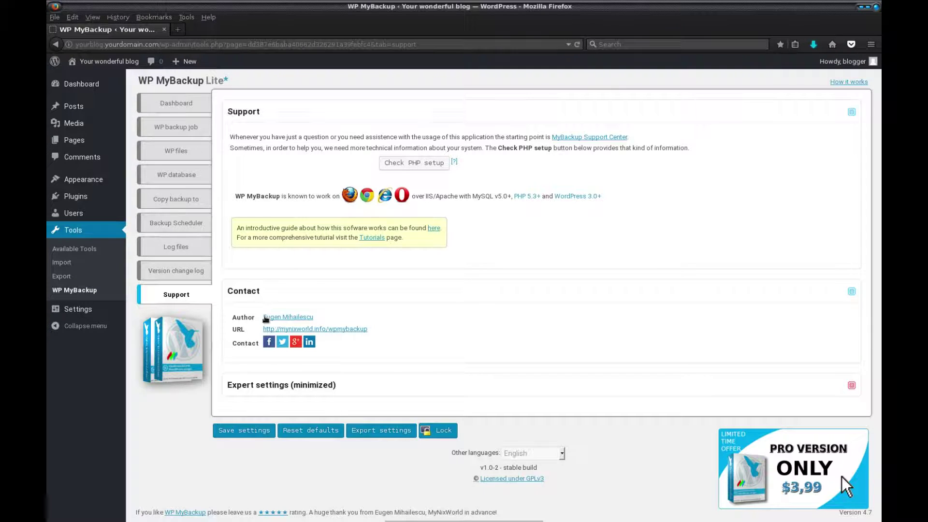
Step: Enable Curl, statistics, SMTP and restore debugging in the support expert settings and read the help on Yayui optimize
left_click(284, 384)
scroll(284, 381, "down", 5)
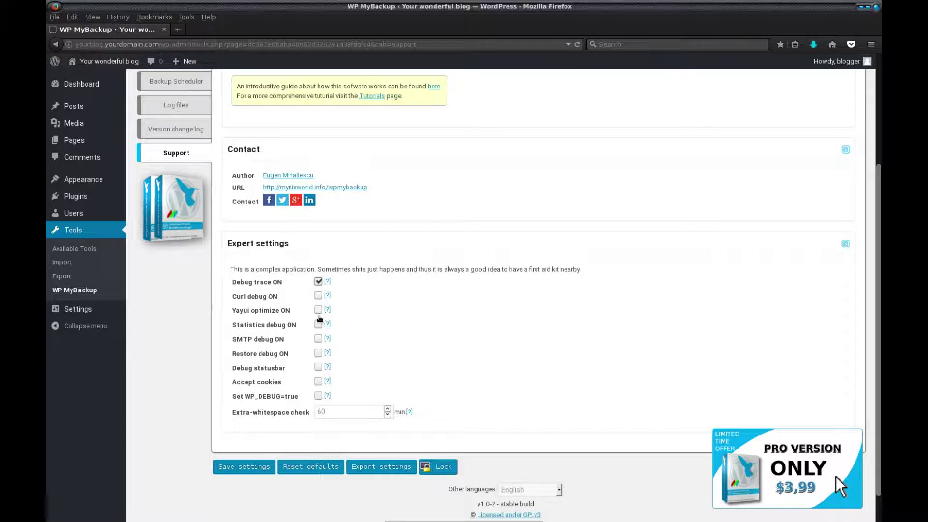
left_click(318, 296)
left_click(318, 339)
left_click(319, 353)
left_click(327, 309)
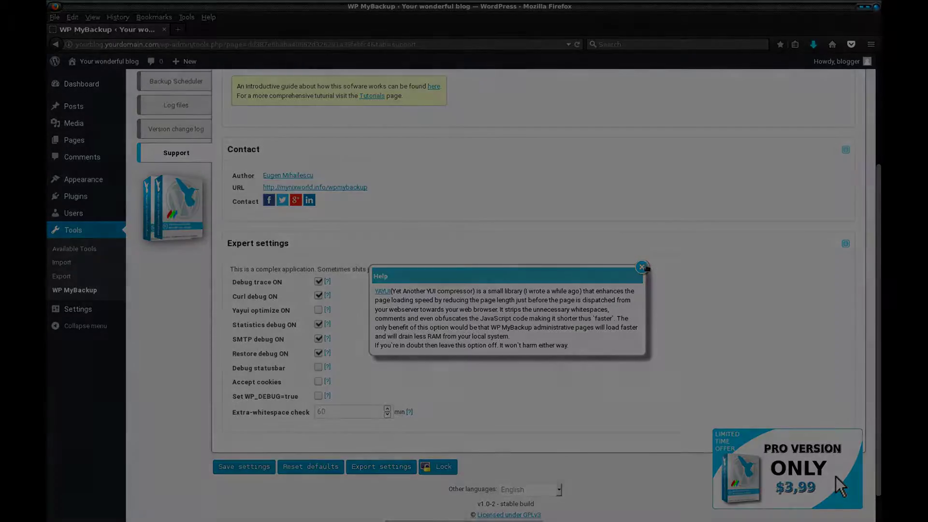
left_click(642, 267)
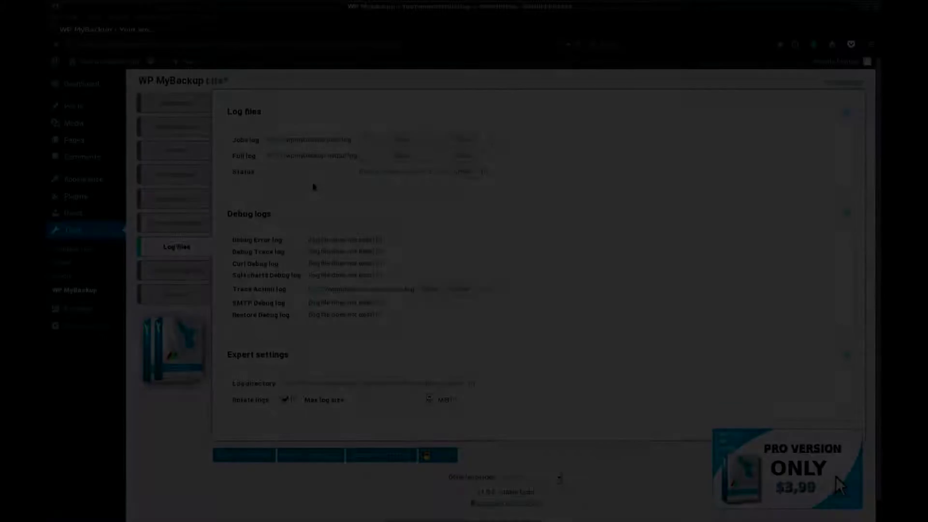
Step: View the full log file wpmybackup-output.log by opening it with gedit
left_click(387, 161)
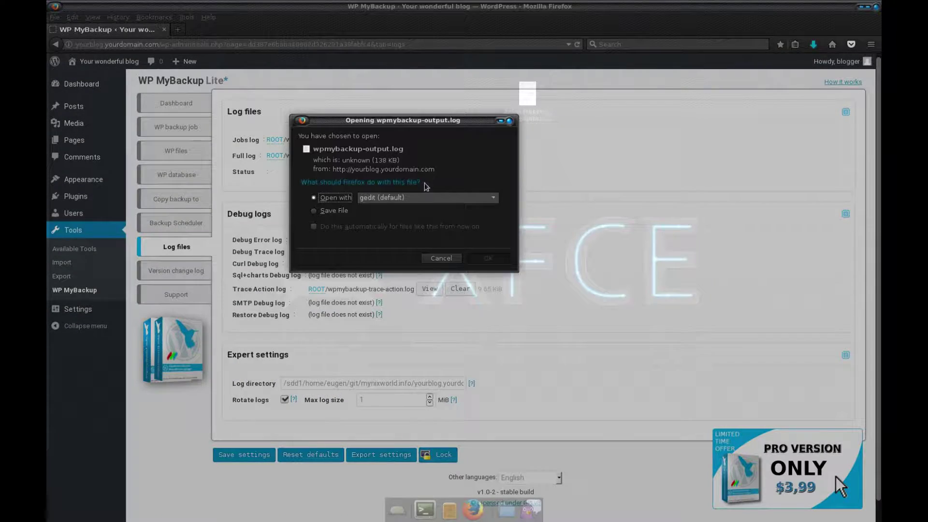
left_click(485, 257)
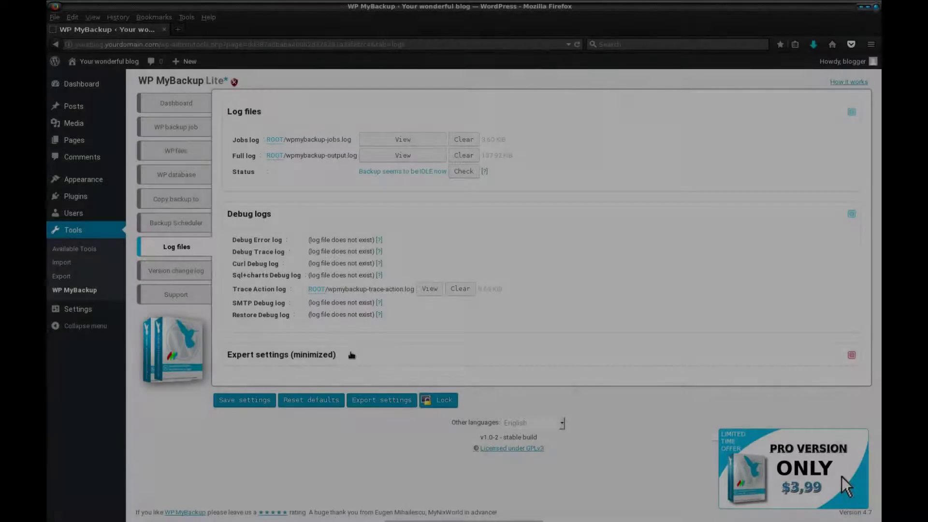
Step: Expand the log files' expert settings and read the help on log rotation and maximum log size
left_click(352, 355)
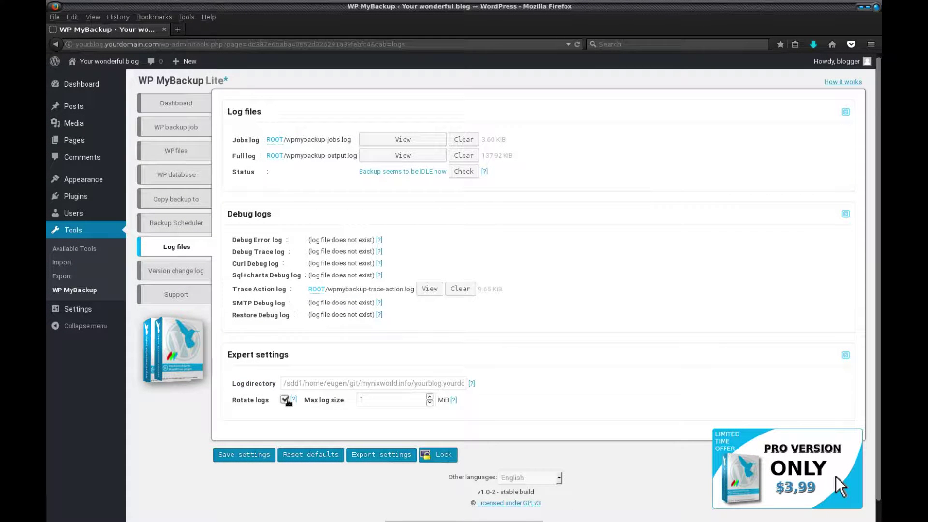
left_click(294, 399)
left_click(453, 399)
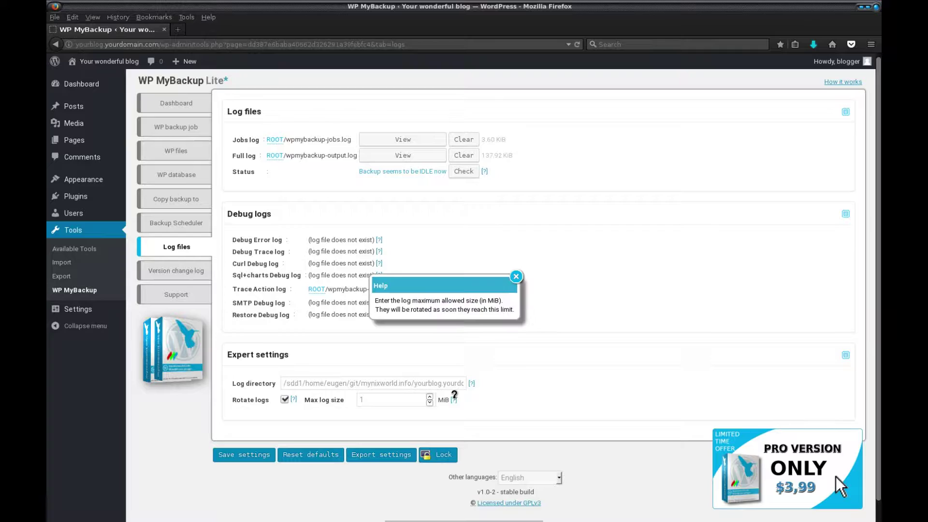